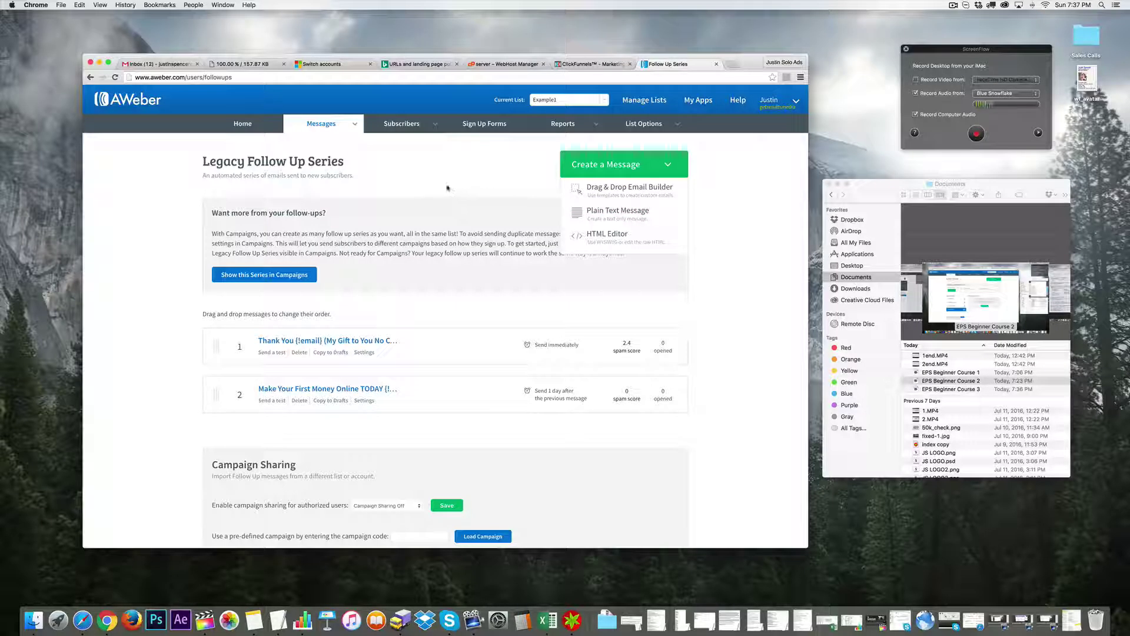
Step: Leave the legacy follow-up series for the Home account overview page
click(258, 129)
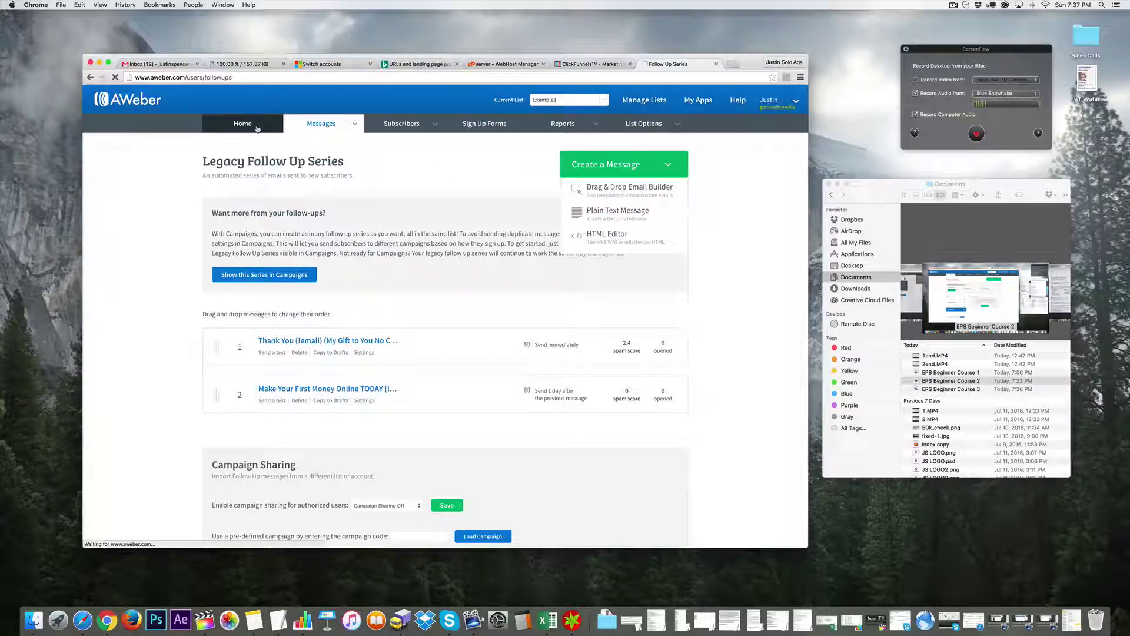
scroll(279, 298, down, 3)
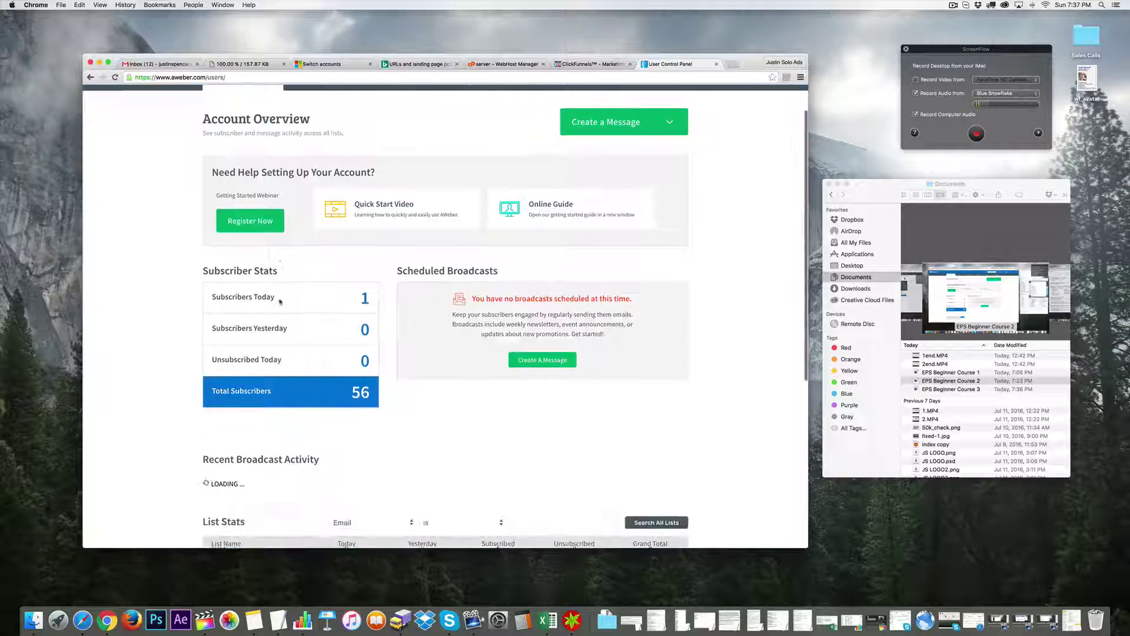
scroll(280, 302, down, 3)
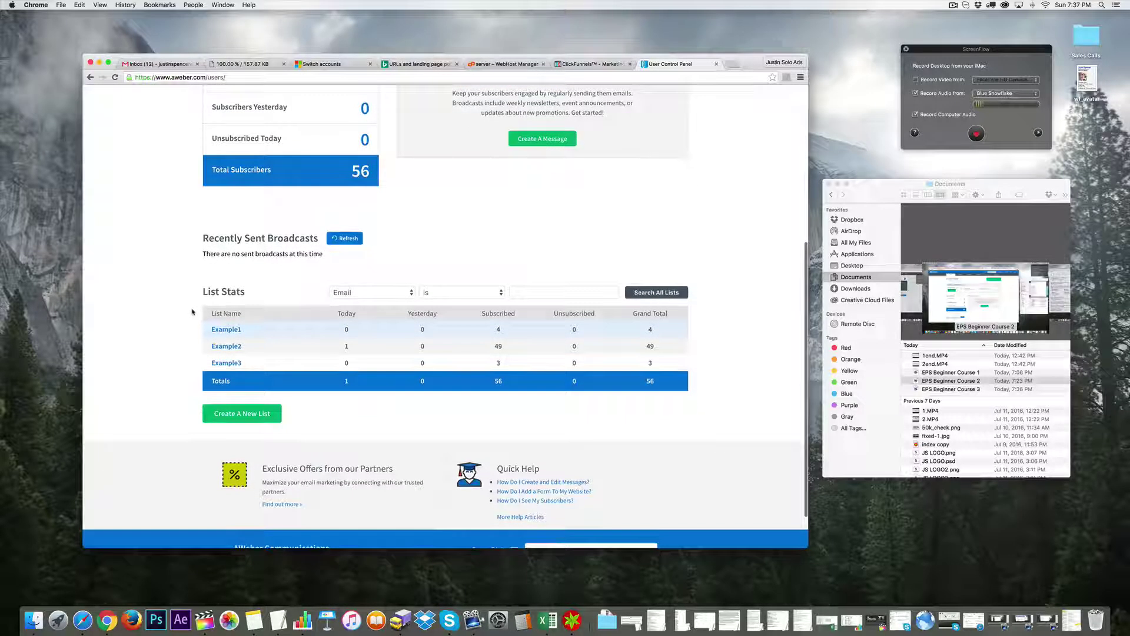
scroll(175, 298, up, 5)
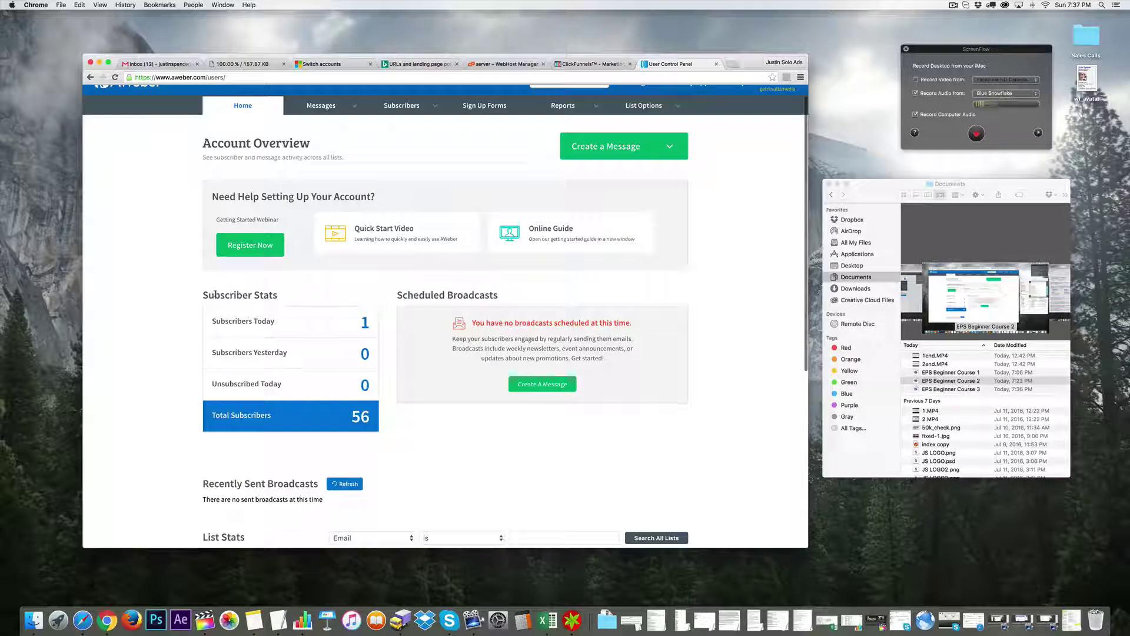
drag(470, 318, 634, 361)
click(635, 360)
Step: Choose Example2 in the List Stats table as the current list
scroll(499, 415, down, 3)
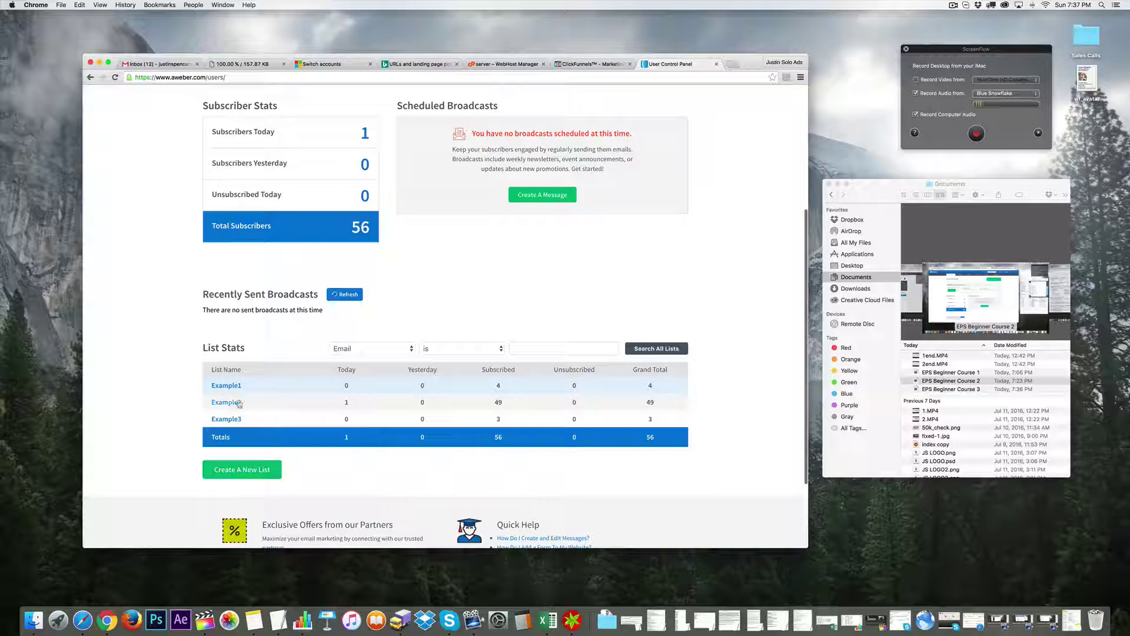
scroll(233, 403, down, 1)
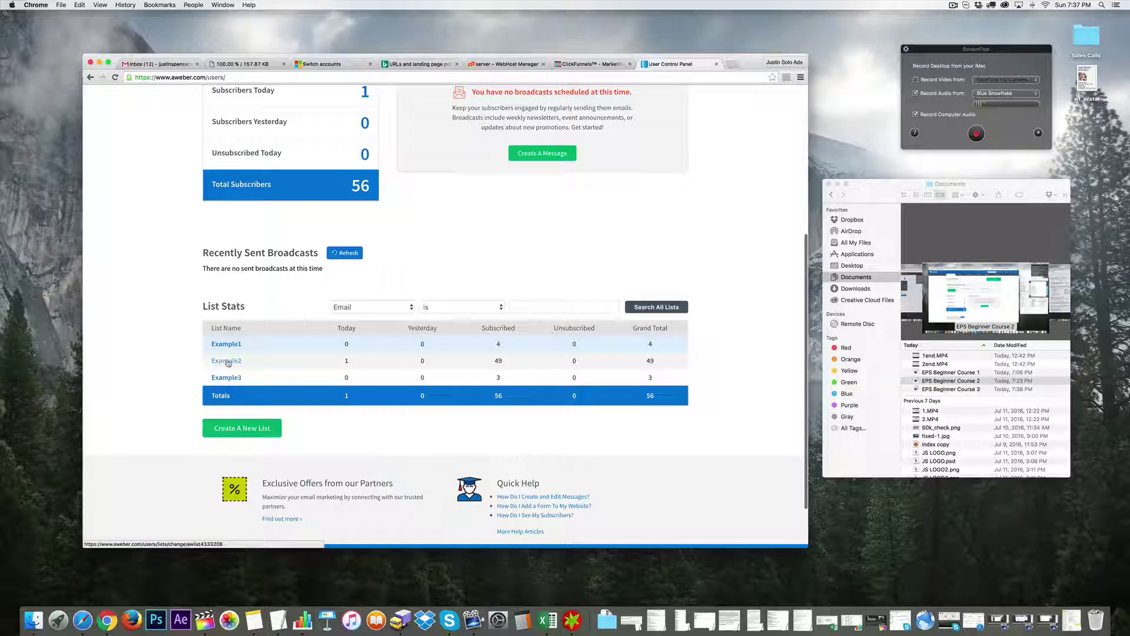
scroll(472, 399, up, 5)
scroll(474, 399, down, 2)
scroll(462, 396, up, 2)
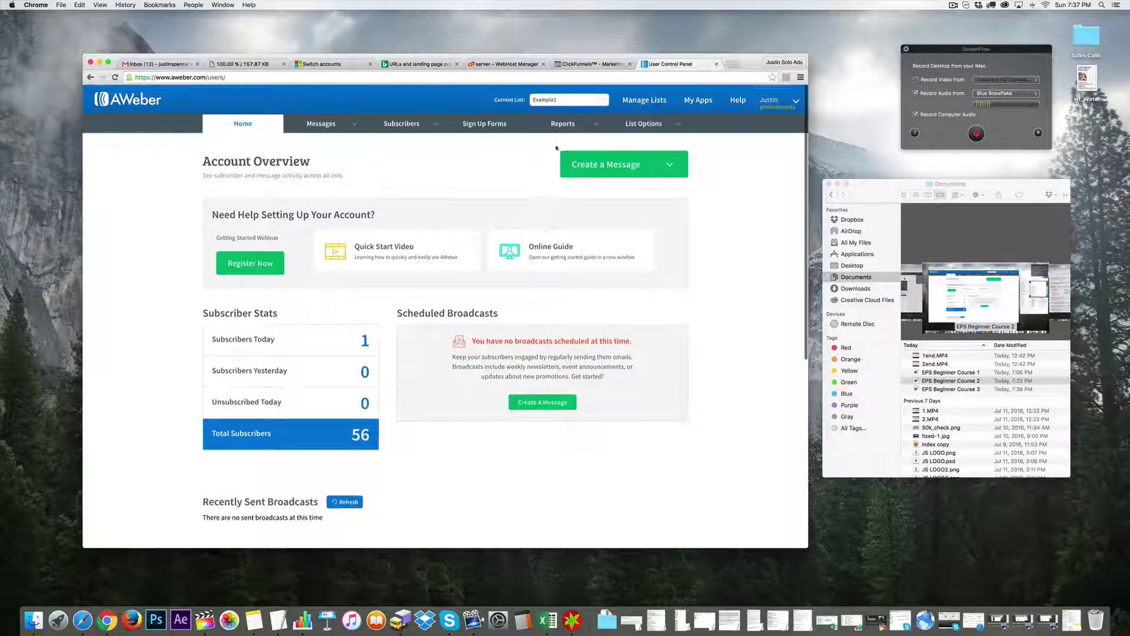
scroll(462, 396, down, 5)
click(232, 295)
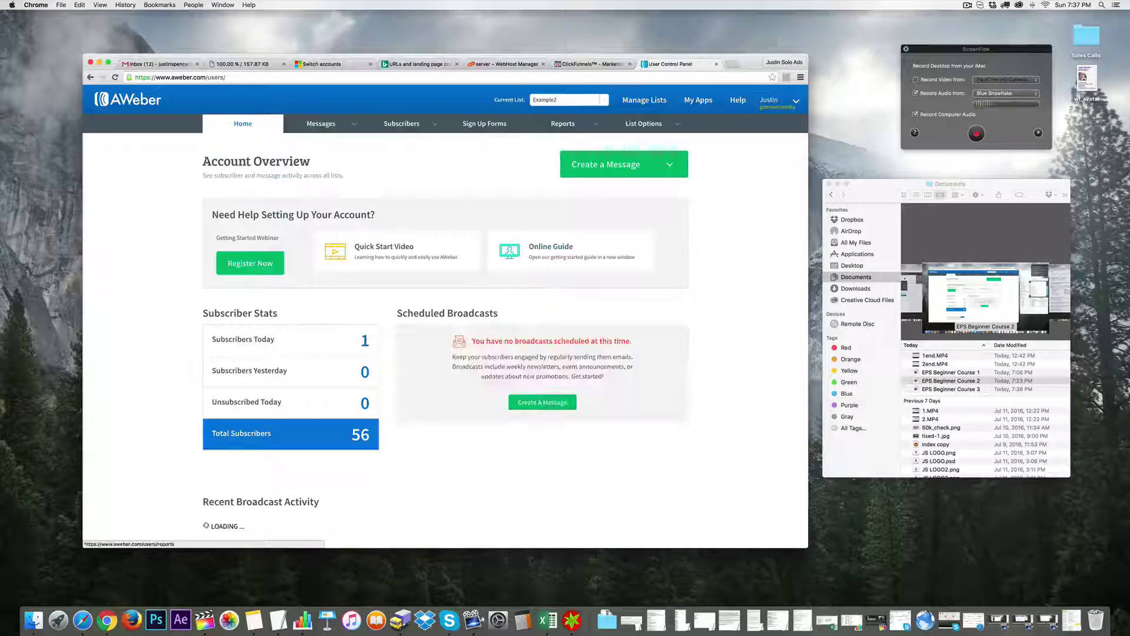
Step: Create a Drag & Drop email with subject '{!email} - Hey, This is Crazy, Check this Out!'
click(669, 165)
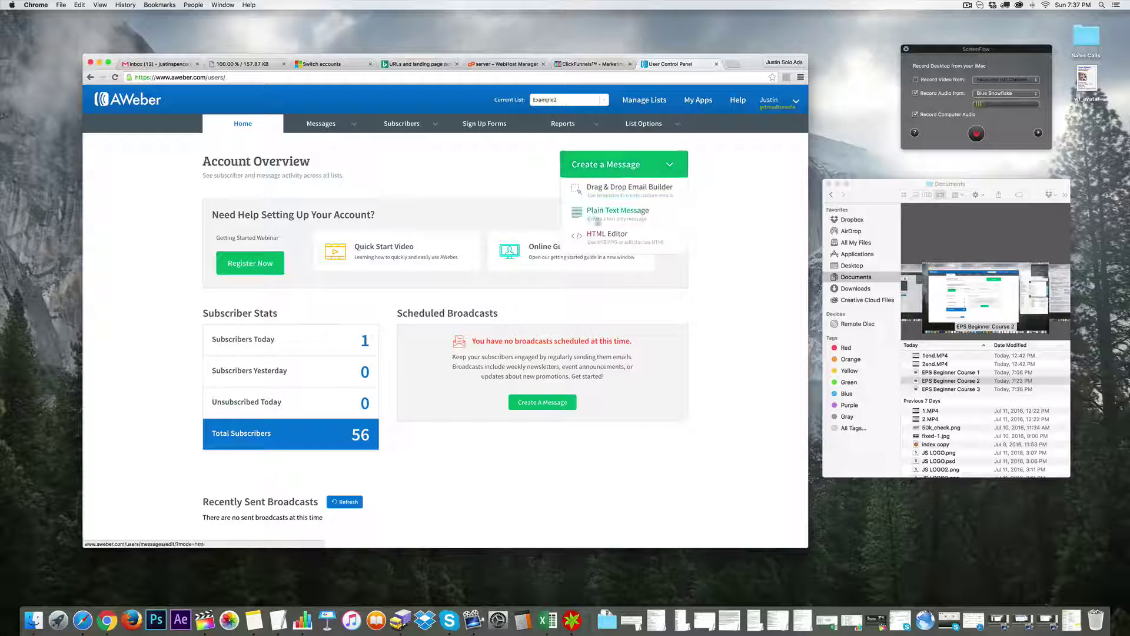
click(622, 199)
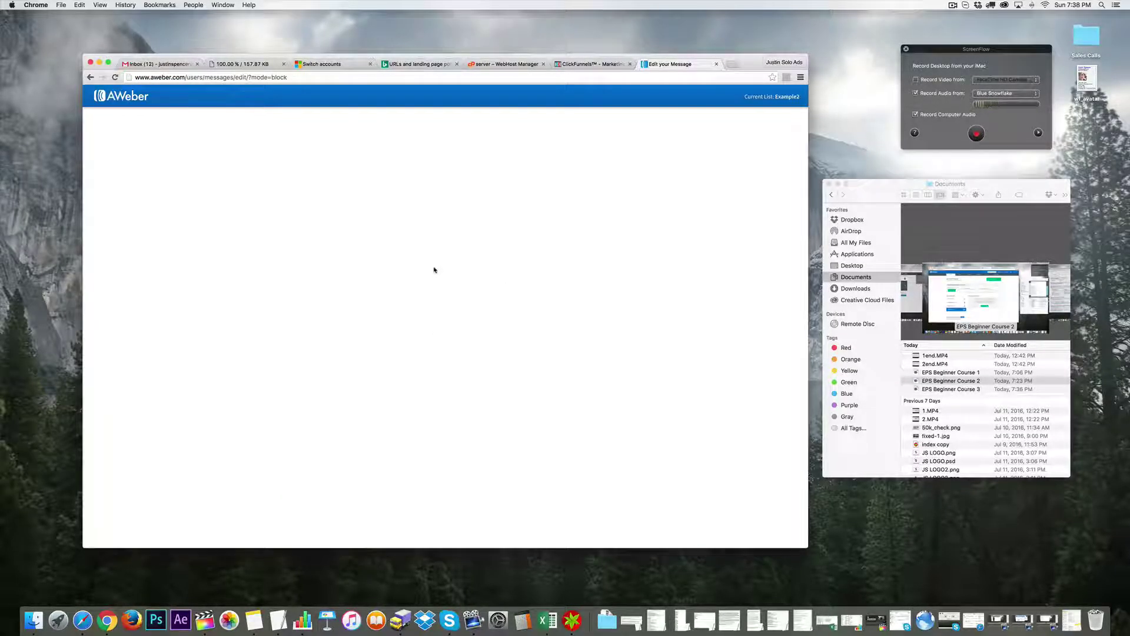
click(153, 114)
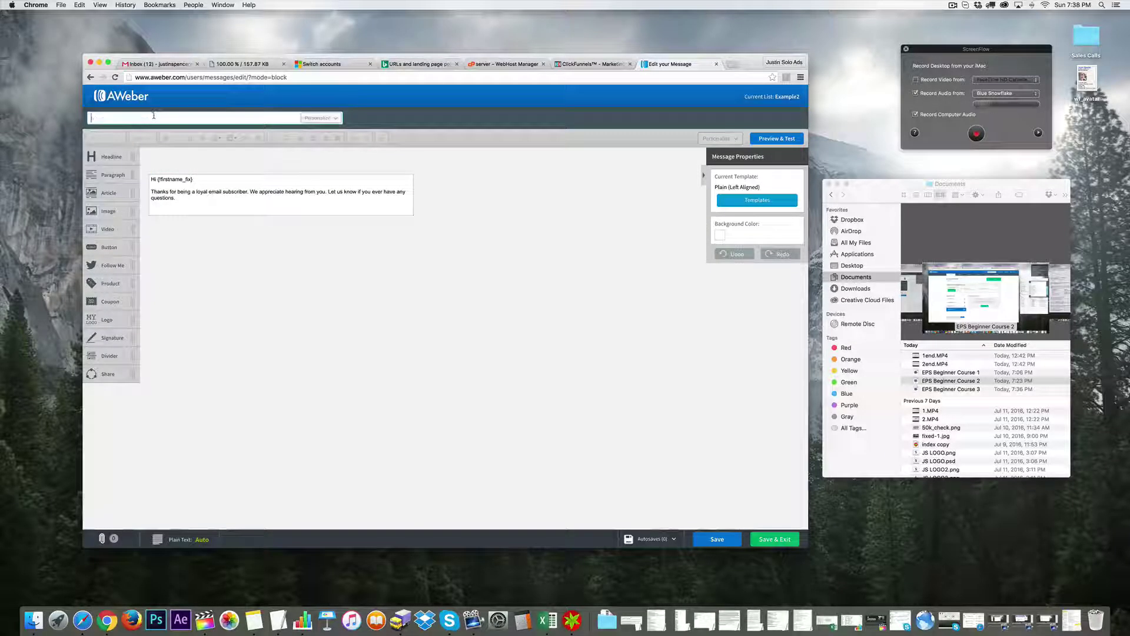
text({!email} - Hey, Checck)
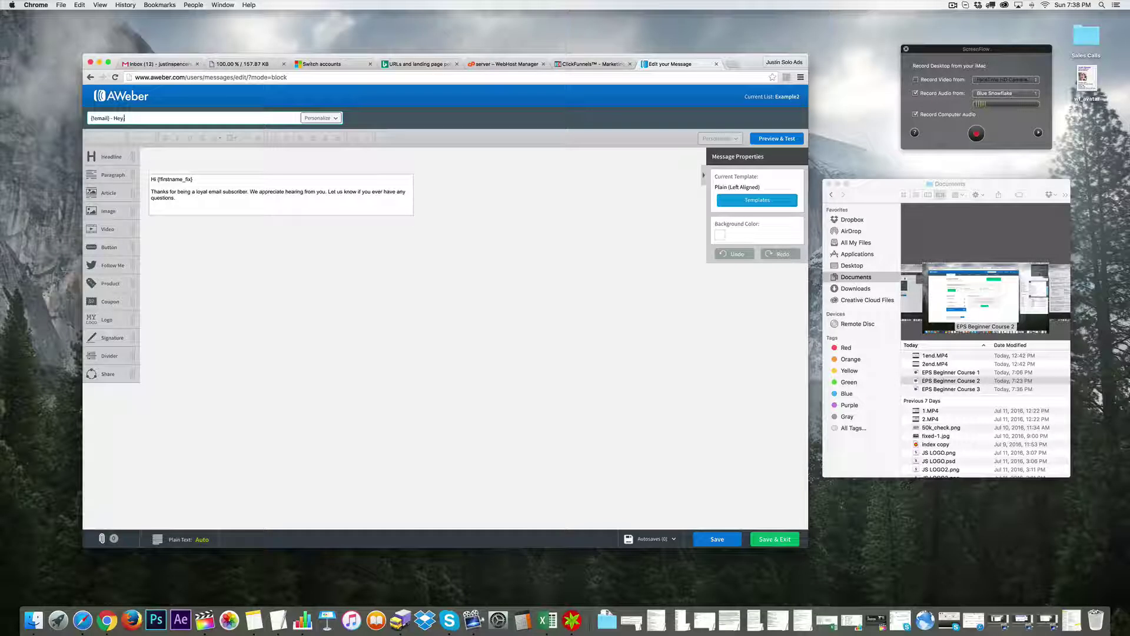
key(BackSpace)
key(BackSpace)
key(BackSpace)
key(BackSpace)
key(BackSpace)
text(This is Crazy)
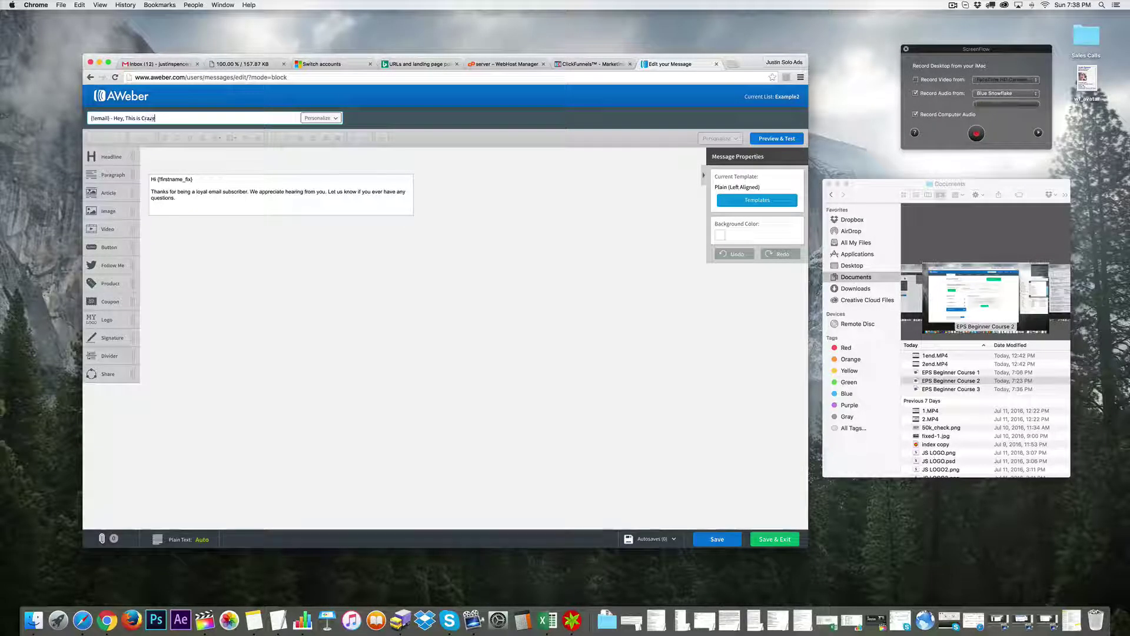
text(, Check this Out!)
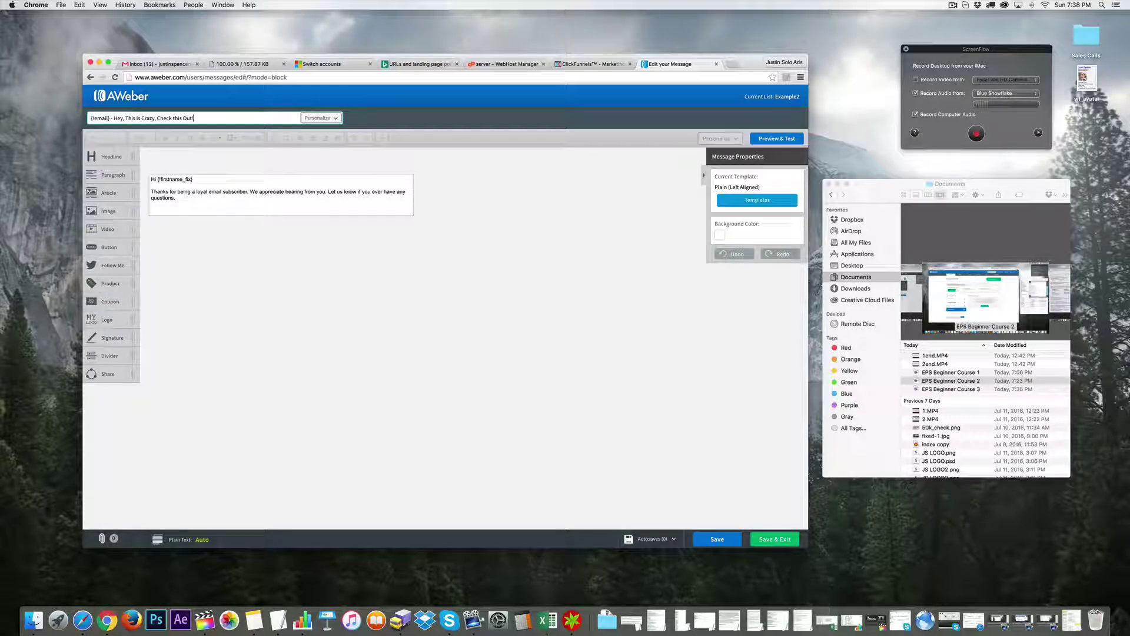
click(168, 180)
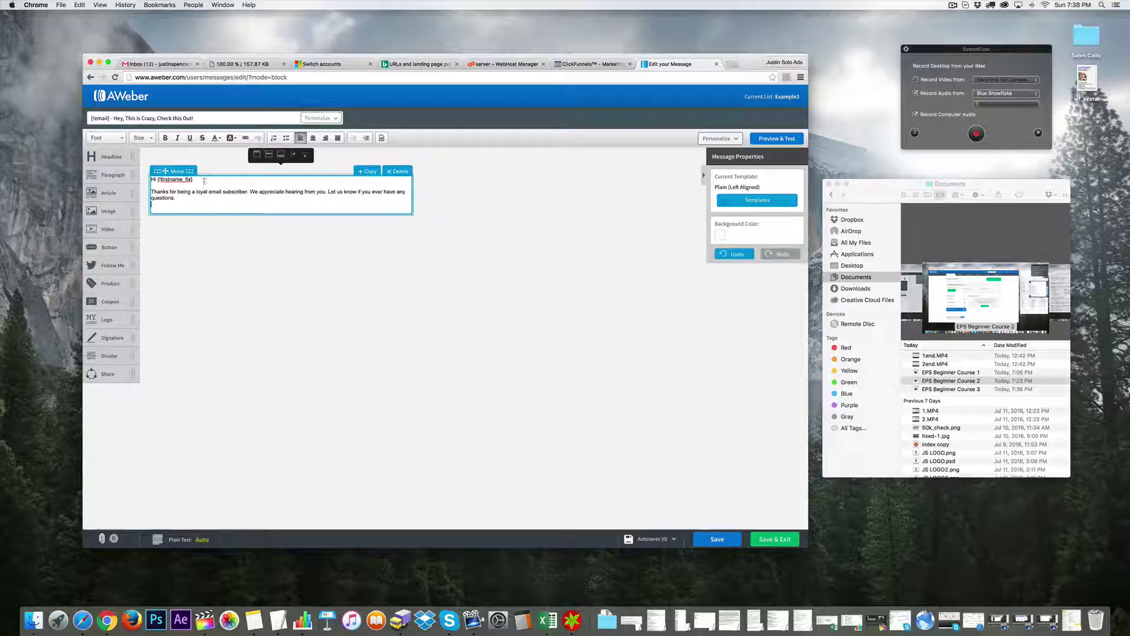
Step: Replace the placeholder body text with a 'Hey' greeting and the sender's intro line
triple_click(169, 179)
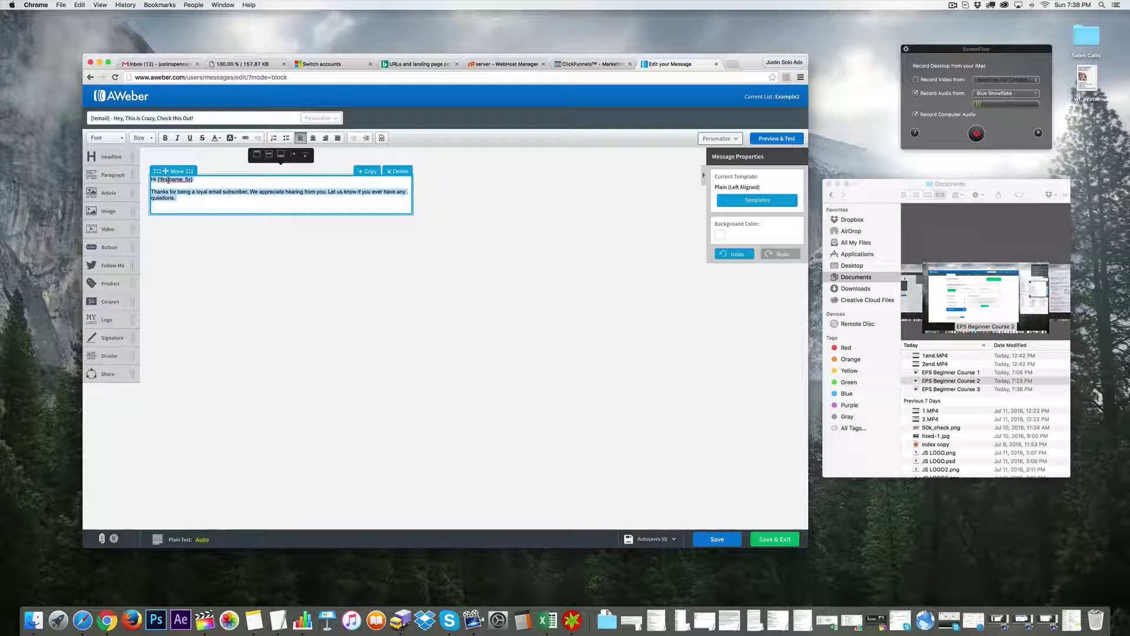
key(BackSpace)
text(Hey)
key(Return)
key(Return)
text(Spencer here.)
key(Return)
key(BackSpace)
text(...)
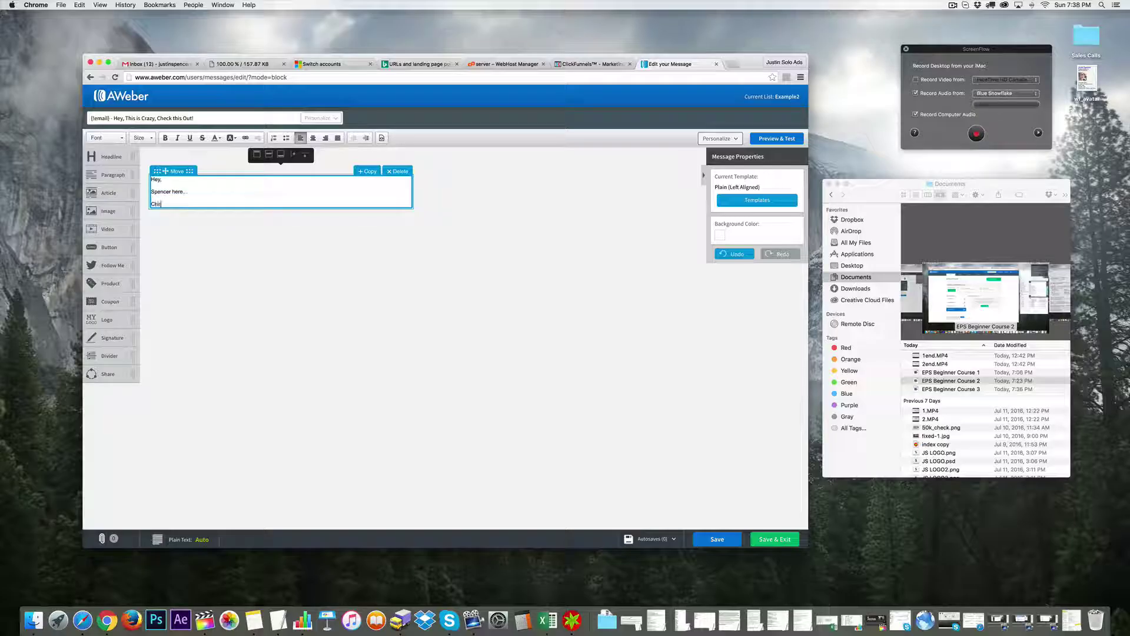
key(Return)
Step: Write the line about a friend's amazing deal on a super cool plug-in, then begin 'This plug-in allows you'
text(C)
key(BackSpace)
text(My buddy )
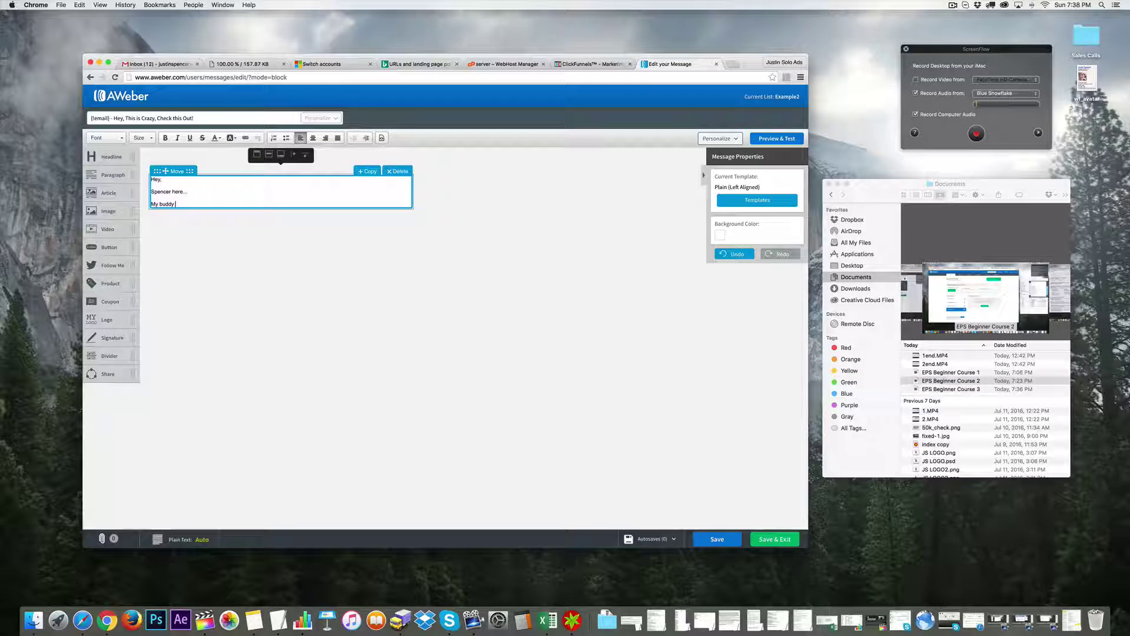
text(Ryan is doing a n amzing p)
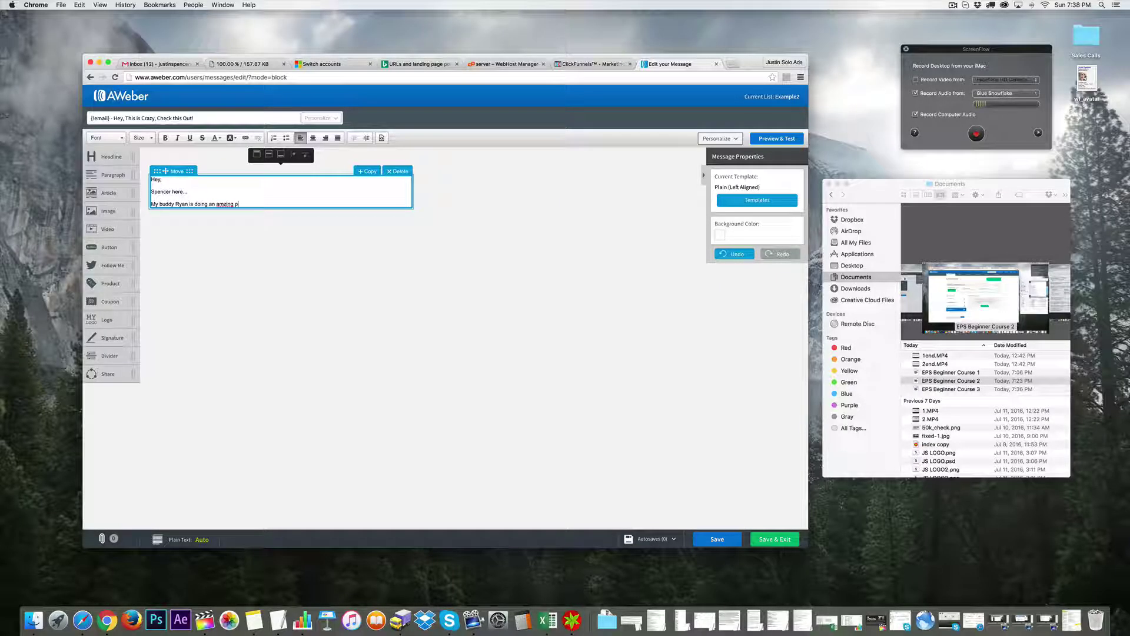
key(BackSpace)
text(azing)
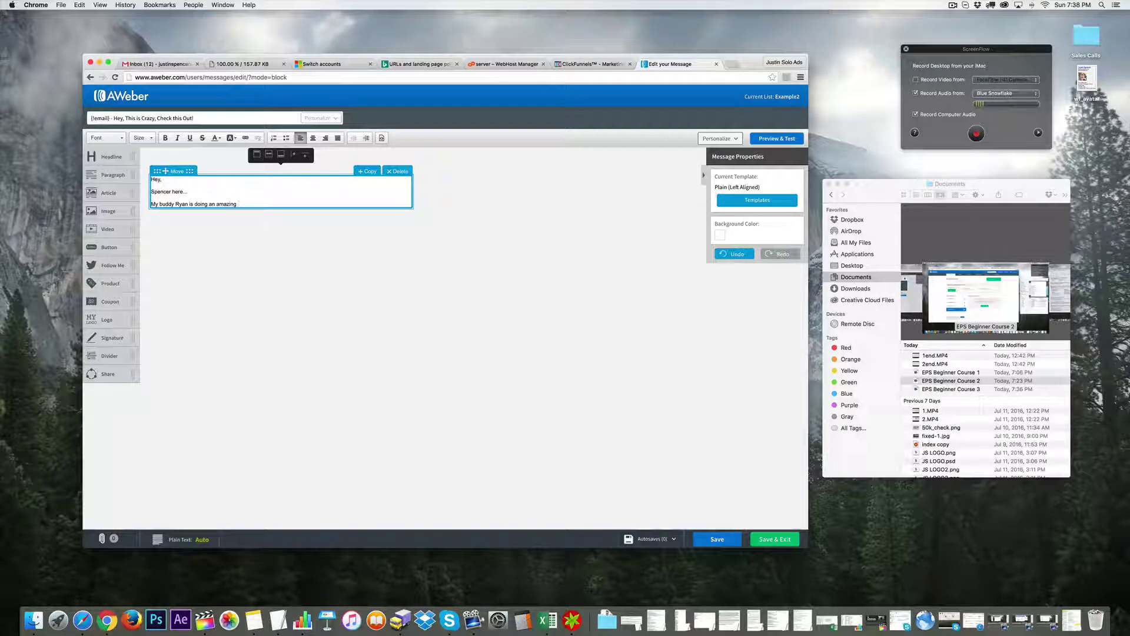
text( deal for a)
key(Return)
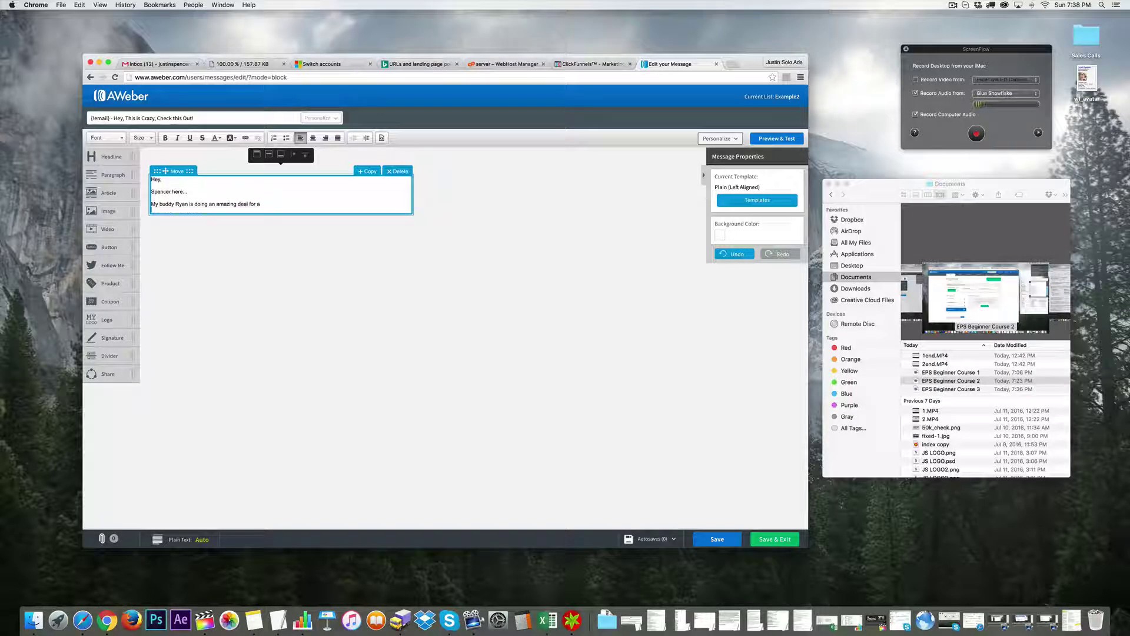
text(new special insider)
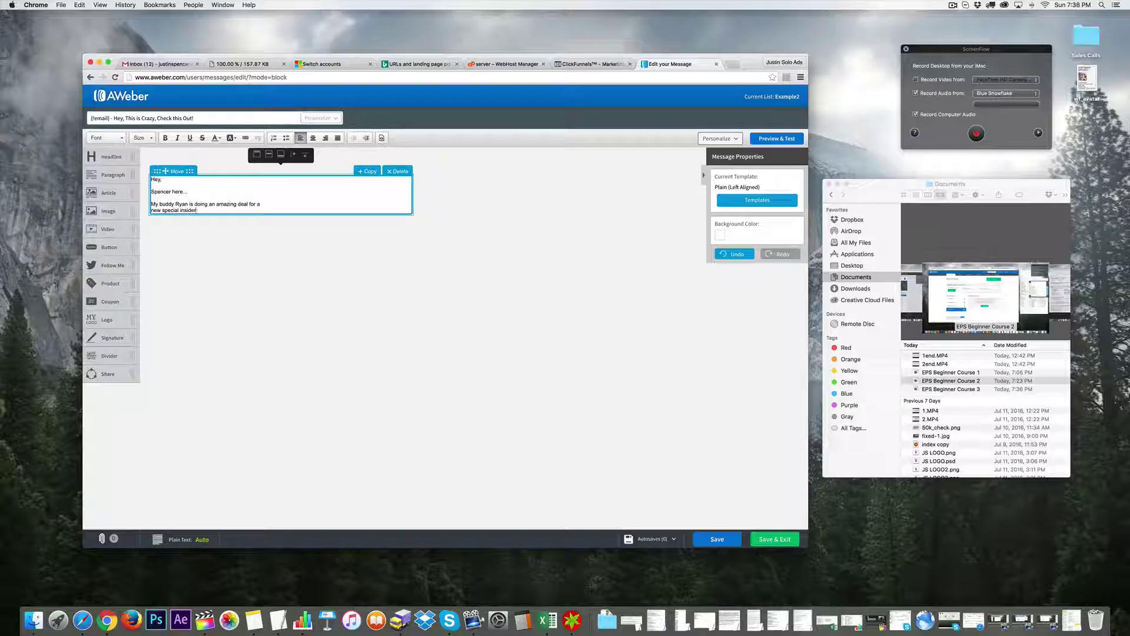
text(s s)
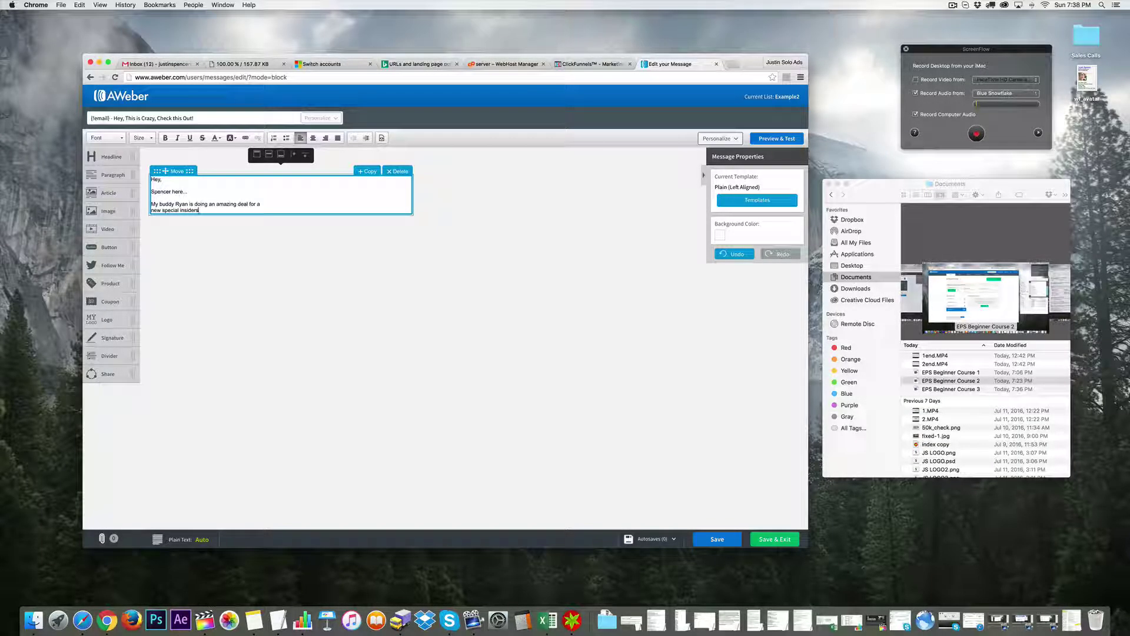
key(BackSpace)
key(BackSpace)
key(BackSpace)
key(BackSpace)
key(BackSpace)
text(an this )
text(re)
text(per cool plug-in)
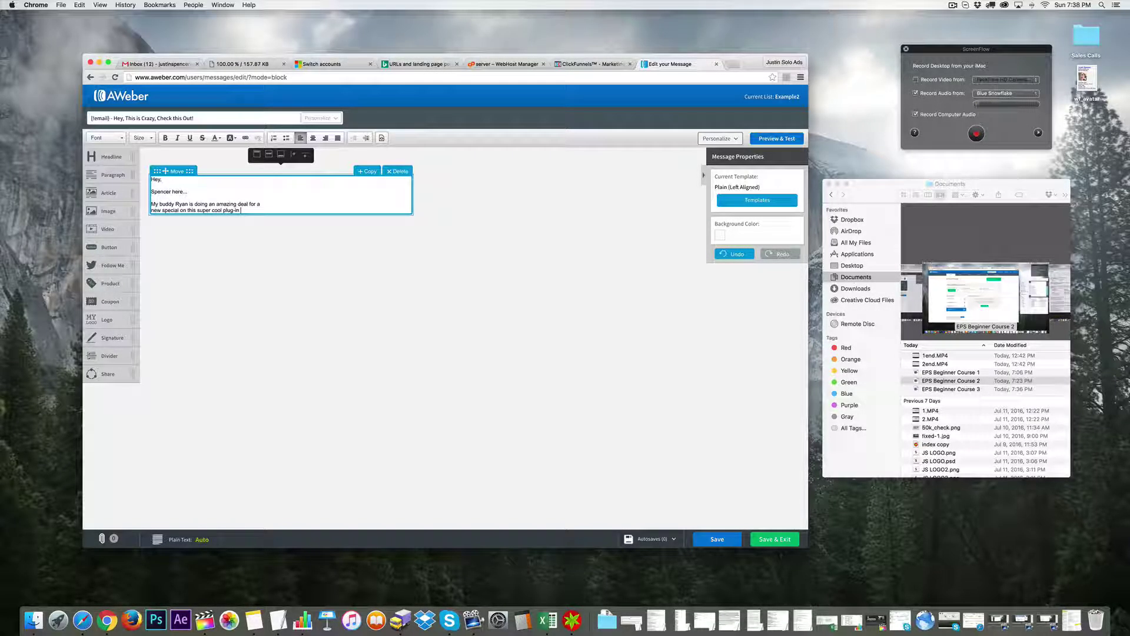
key(BackSpace)
text(.)
key(Return)
key(Return)
text(This plug-in allows you so)
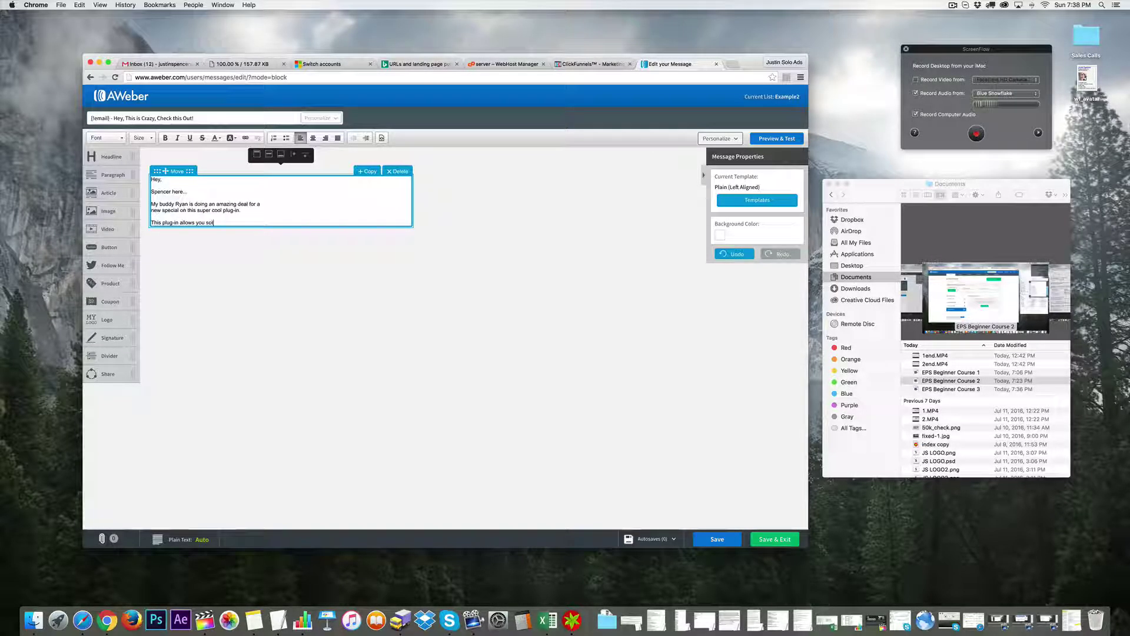
Step: Add the SEO ranking pitch promising 500+ visitors per day and the 75% off special link sentence
key(BackSpace)
text(tart ranking your SEO web)
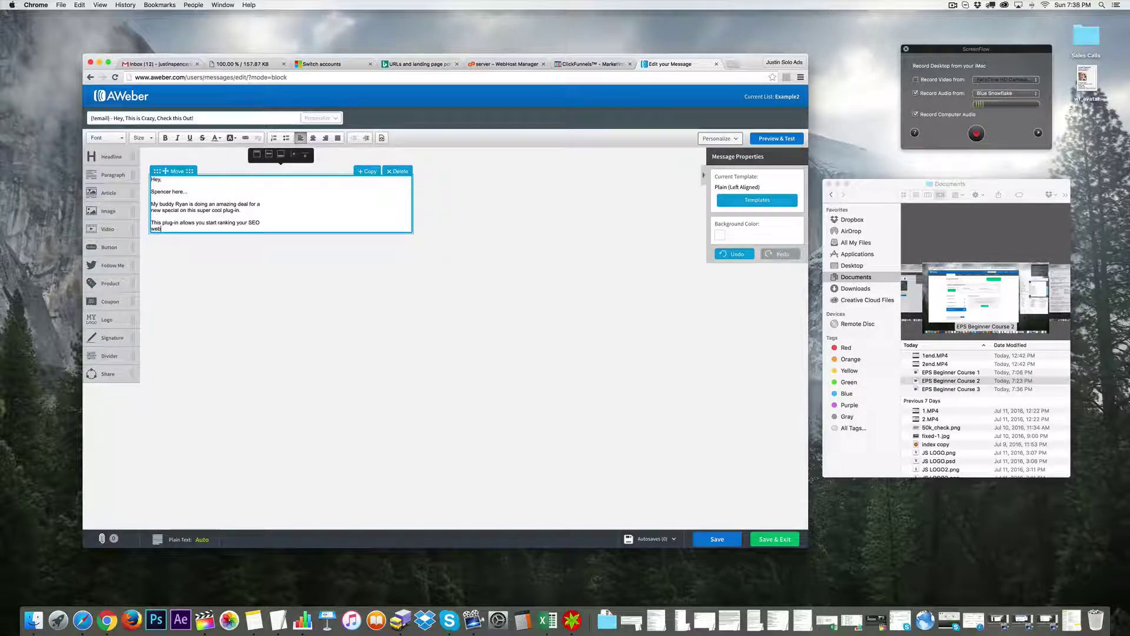
text(sites within)
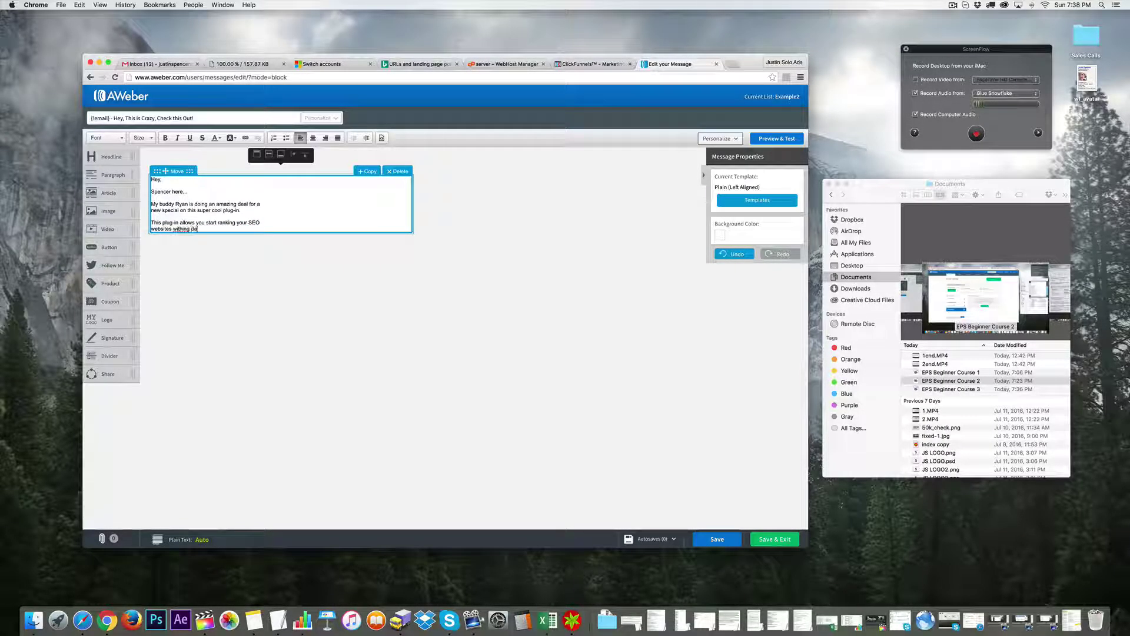
text( days )
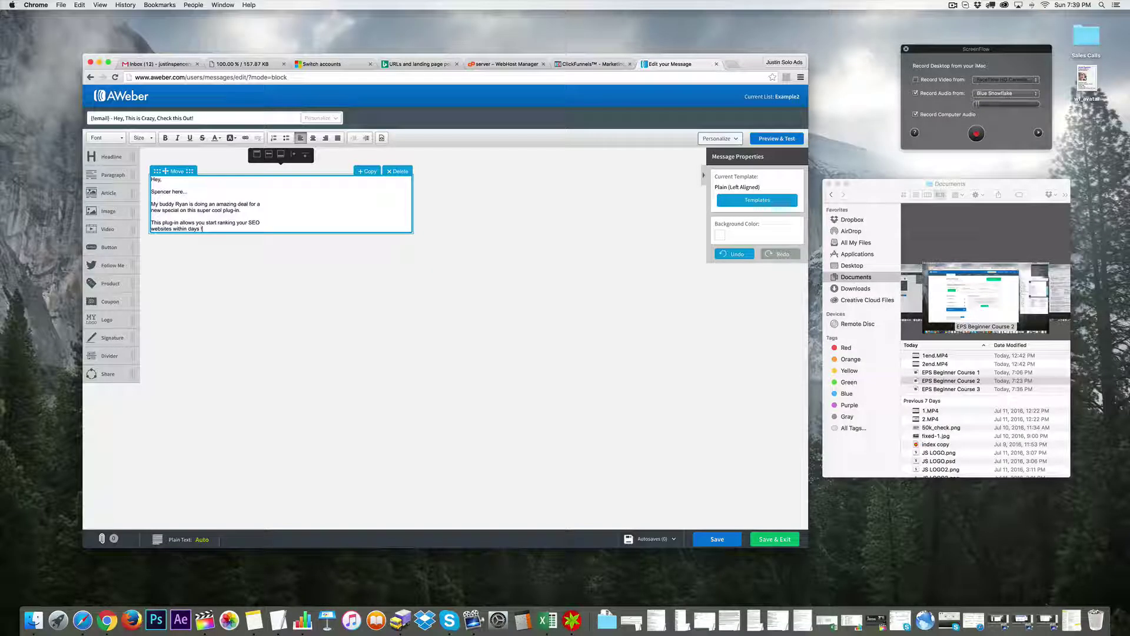
text(to get 500+ vi)
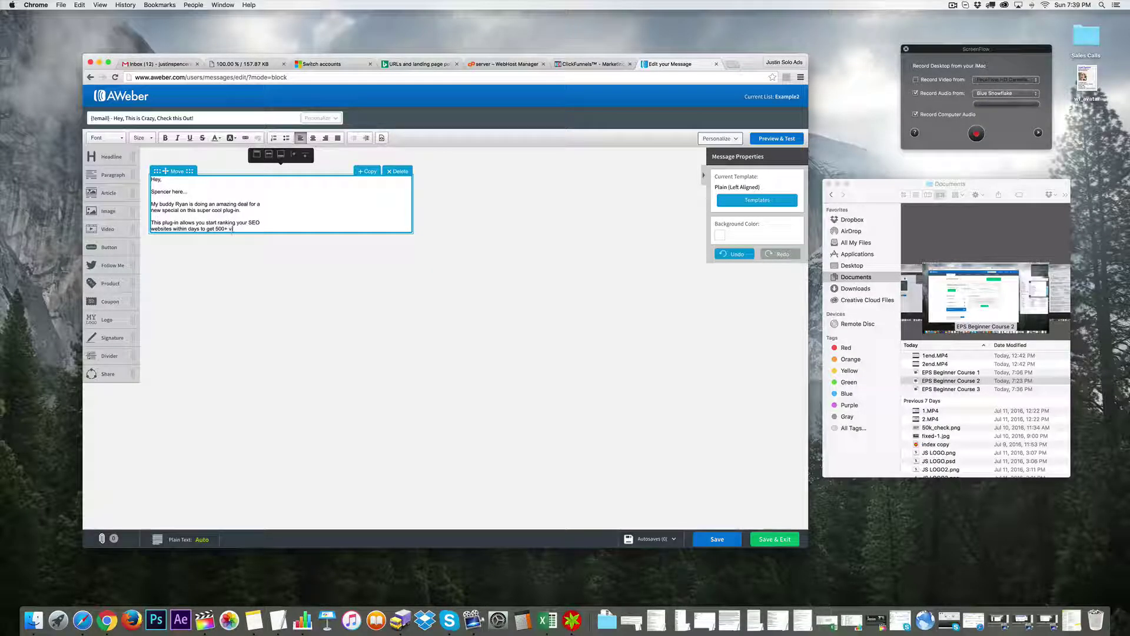
text(sitors to your si)
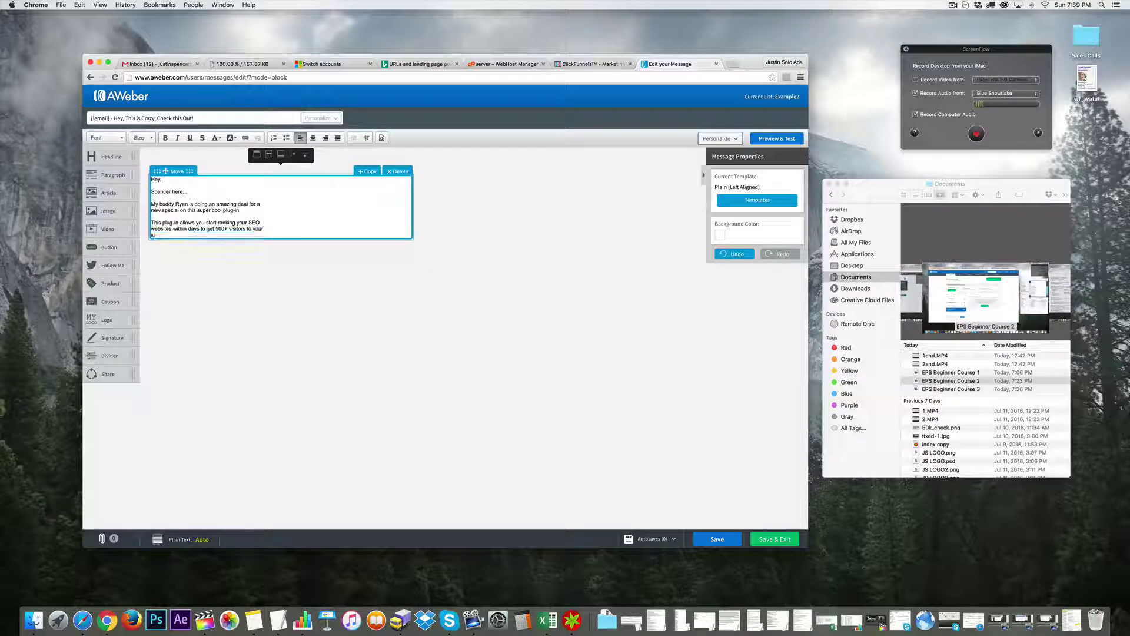
text(te per day!)
key(Return)
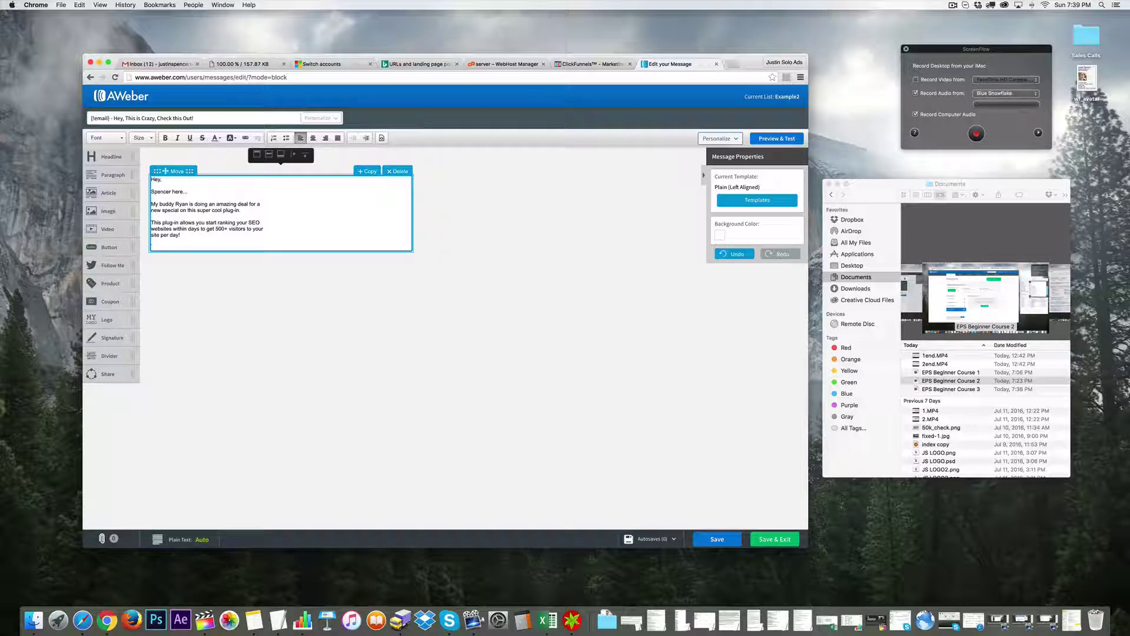
text(You can get it for 7)
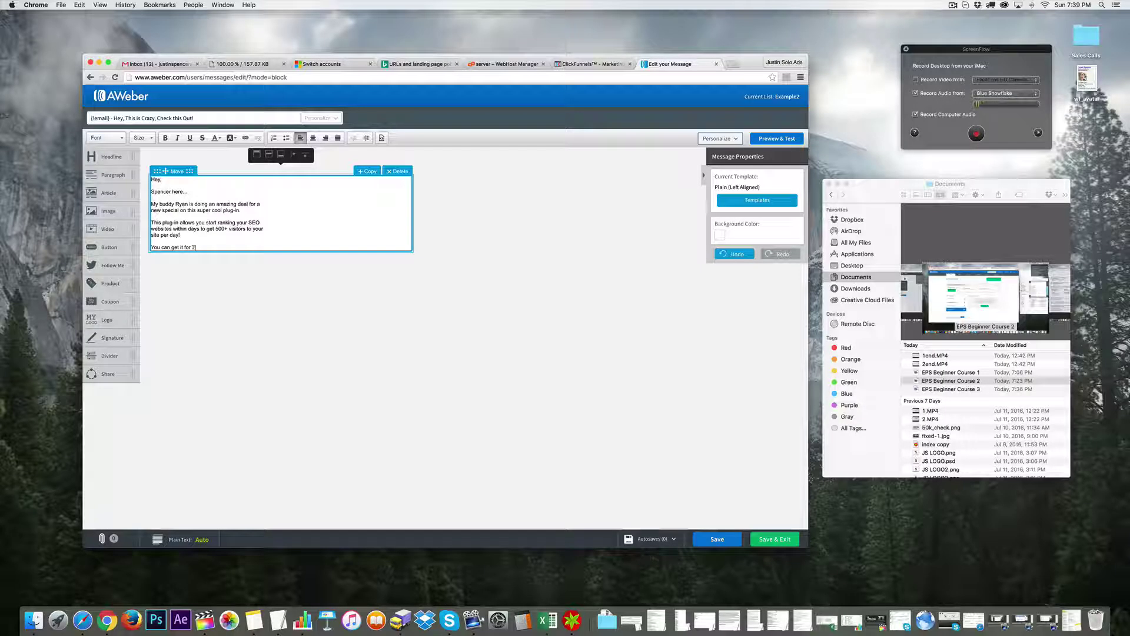
text(5% off if you follow my special link here.)
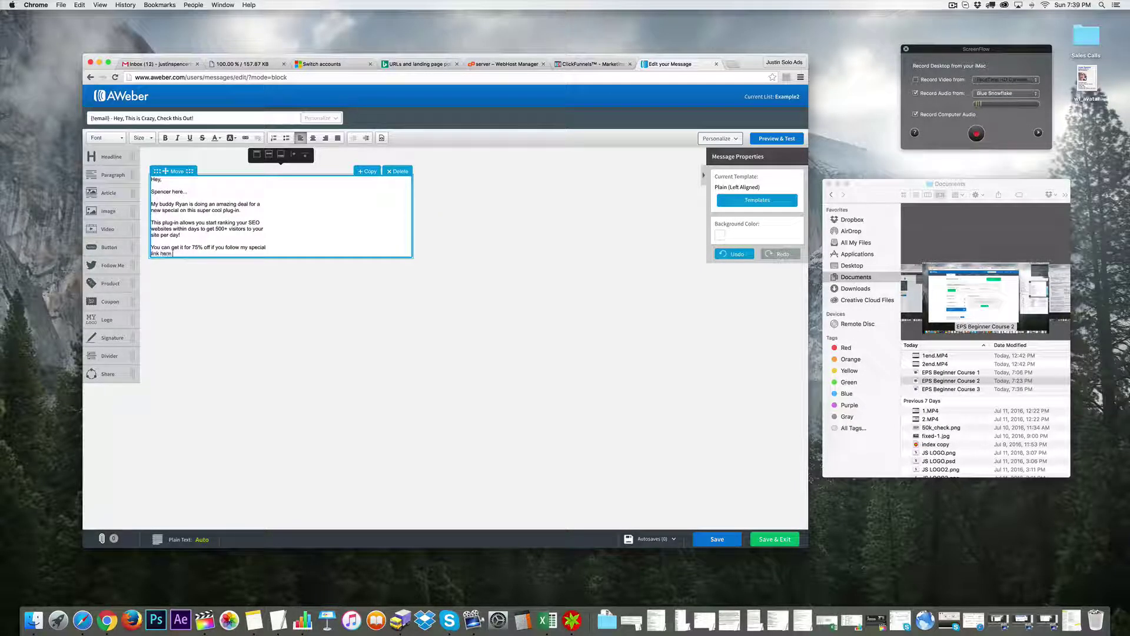
Step: Begin the call-to-action line 'Click here to get your'
key(Return)
key(Return)
text(Htt)
key(BackSpace)
key(BackSpace)
key(BackSpace)
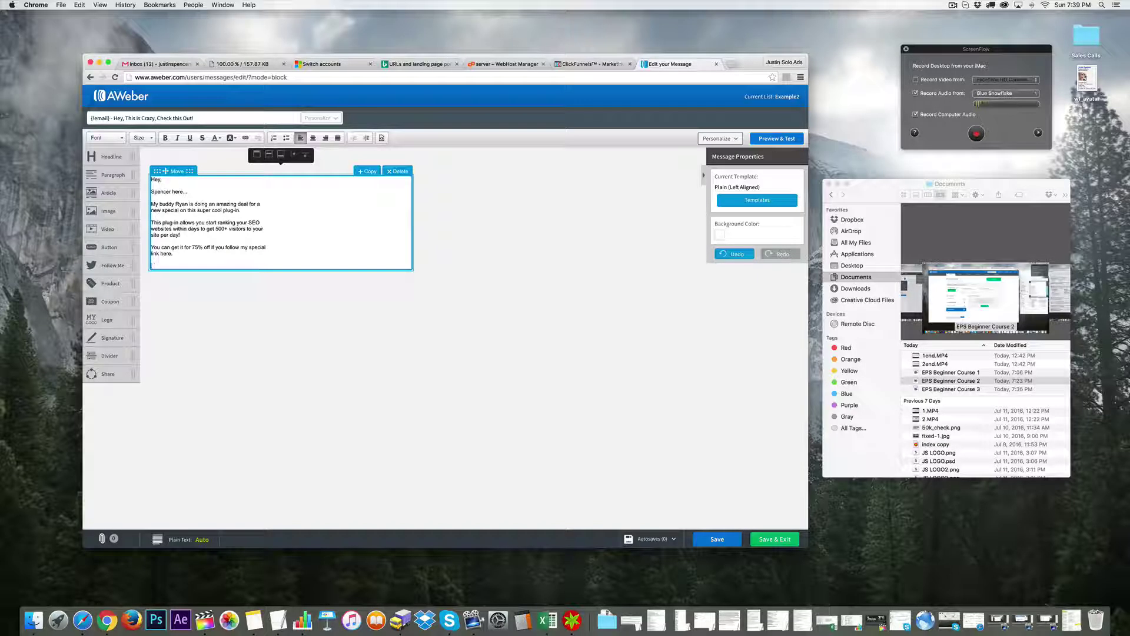
text(Click! here t)
key(BackSpace)
key(BackSpace)
key(BackSpace)
key(BackSpace)
key(BackSpace)
key(BackSpace)
key(BackSpace)
key(BackSpace)
text(here to get your amazing)
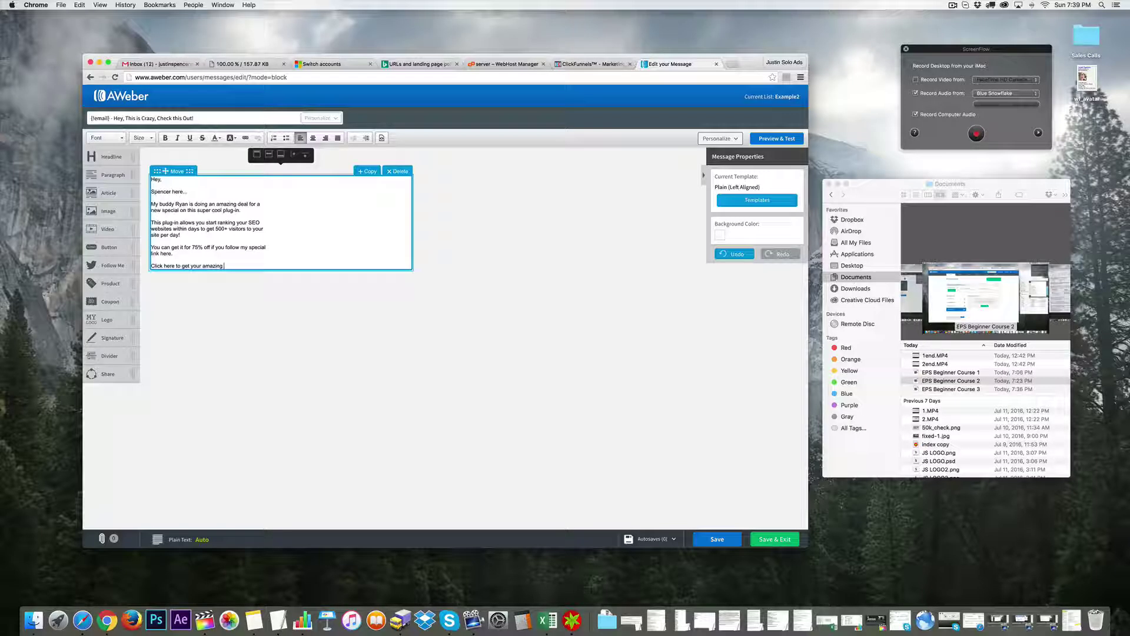
key(BackSpace)
Step: Complete the call-to-action line with '75% off discount on this plug-in'
text(75% off descount)
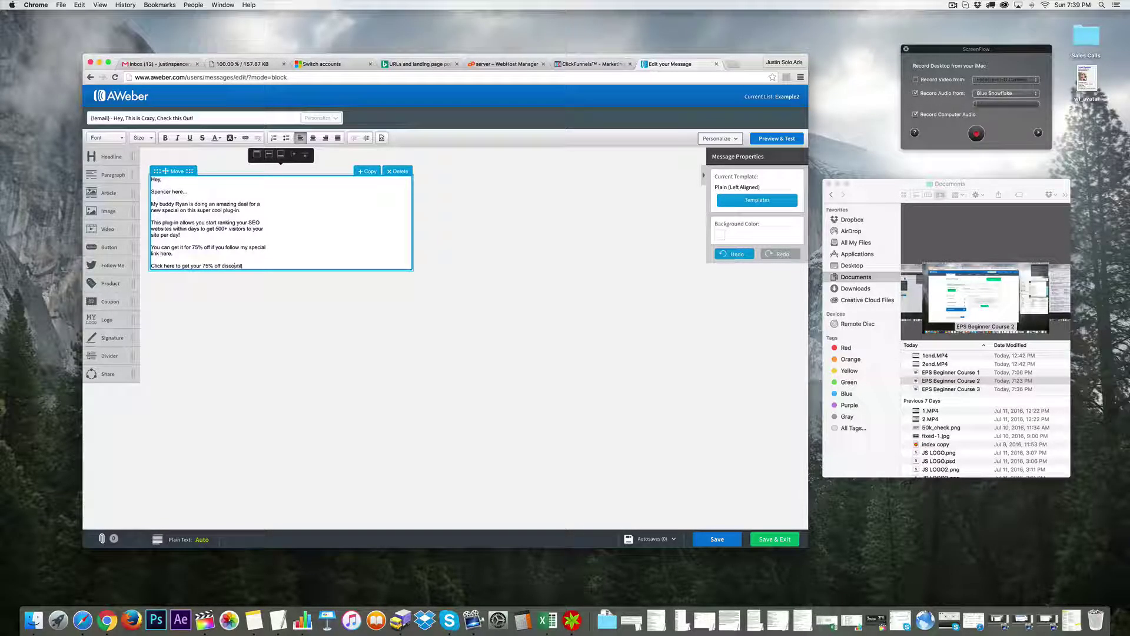
text( on this plug-in)
key(Return)
key(Return)
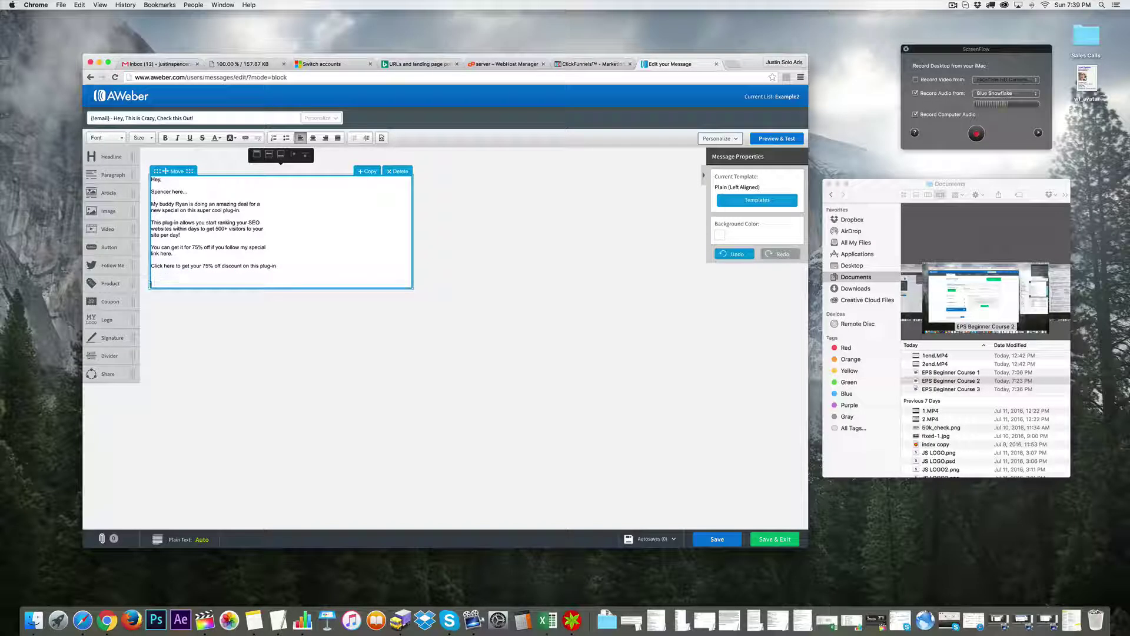
drag(295, 269, 150, 204)
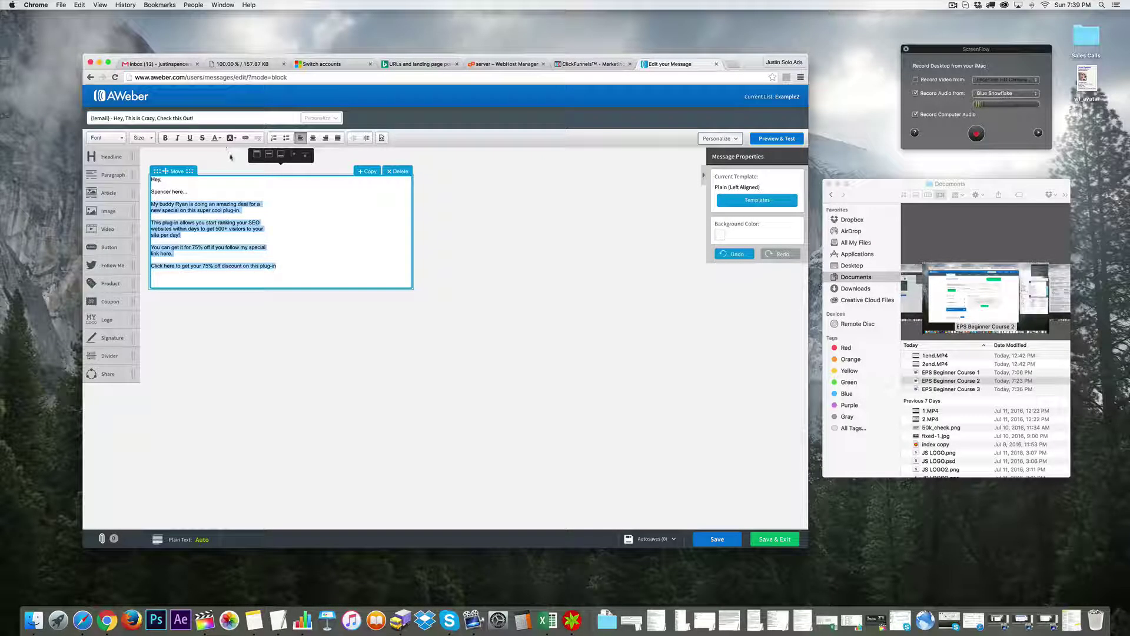
click(246, 139)
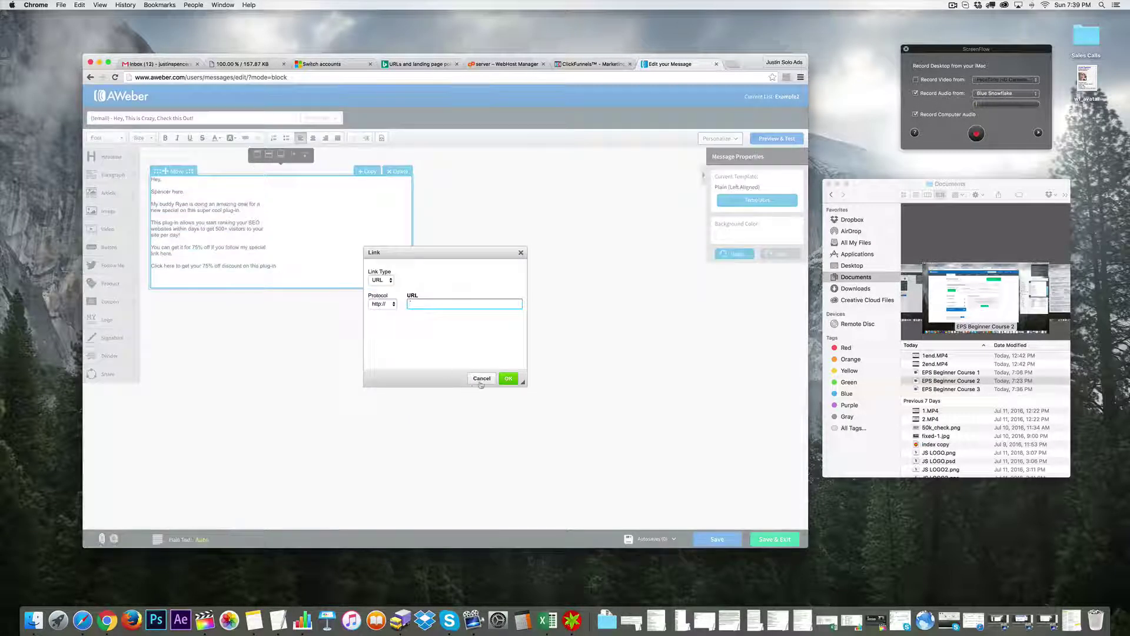
click(482, 379)
Step: Link only the 'Click here' call-to-action line to Google.com
drag(288, 268, 151, 266)
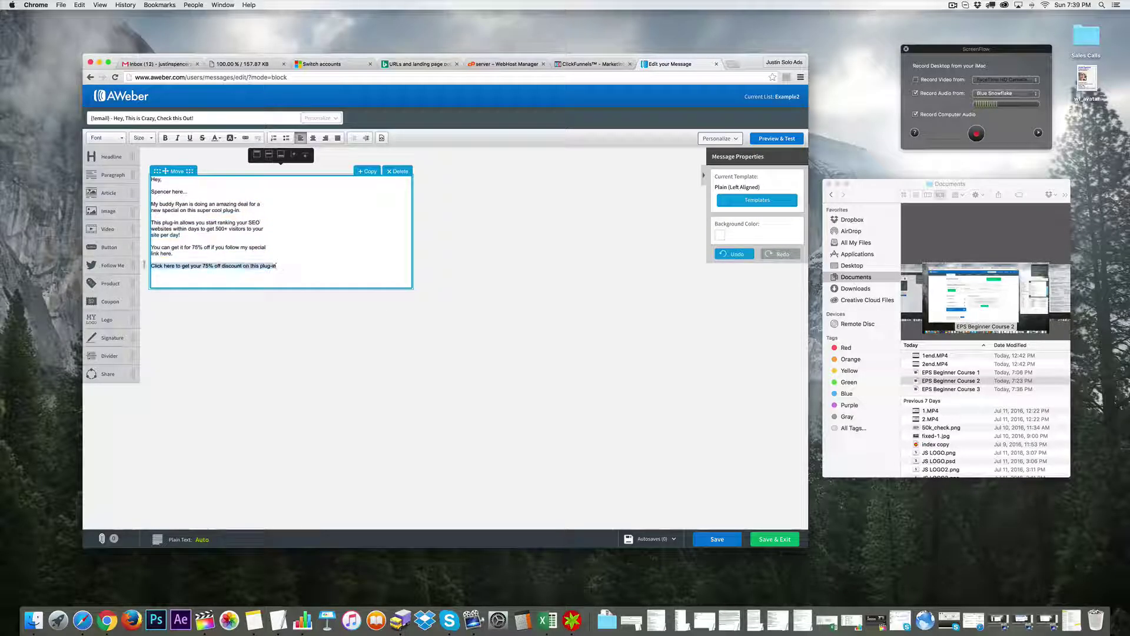
click(246, 138)
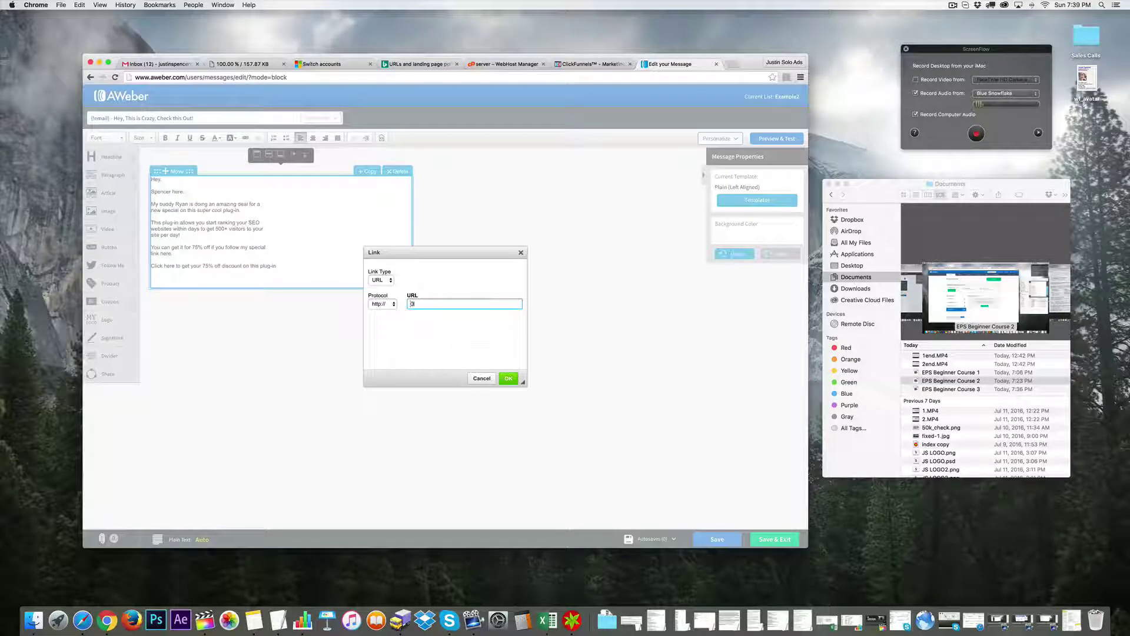
text(Google.com)
key(Return)
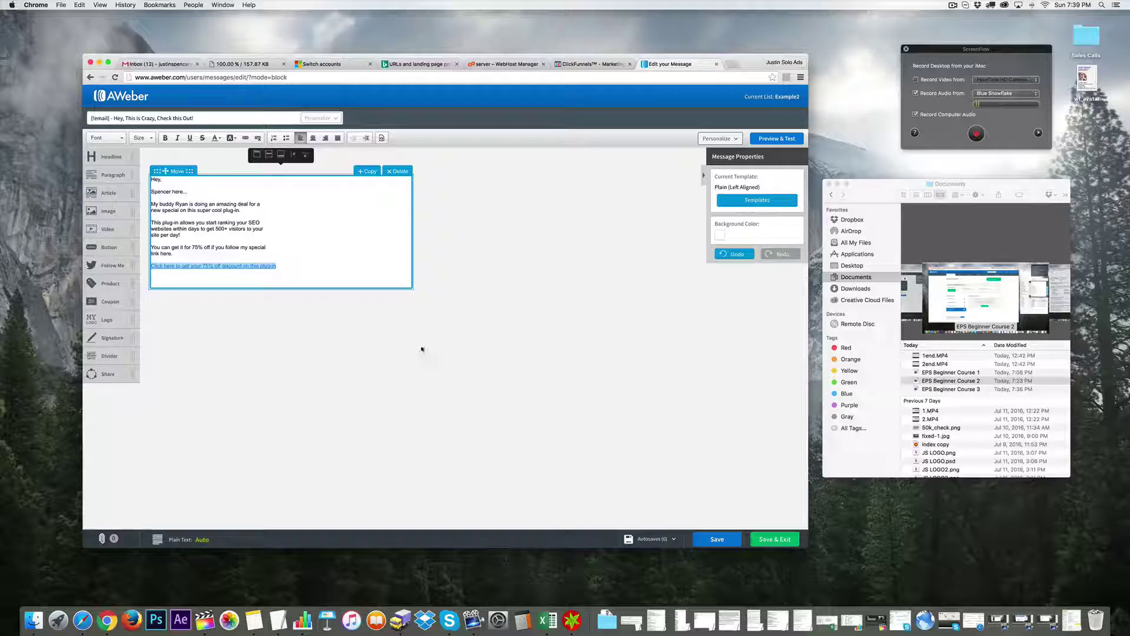
click(302, 270)
key(Return)
key(Return)
key(Return)
key(Return)
key(Return)
key(Return)
key(Return)
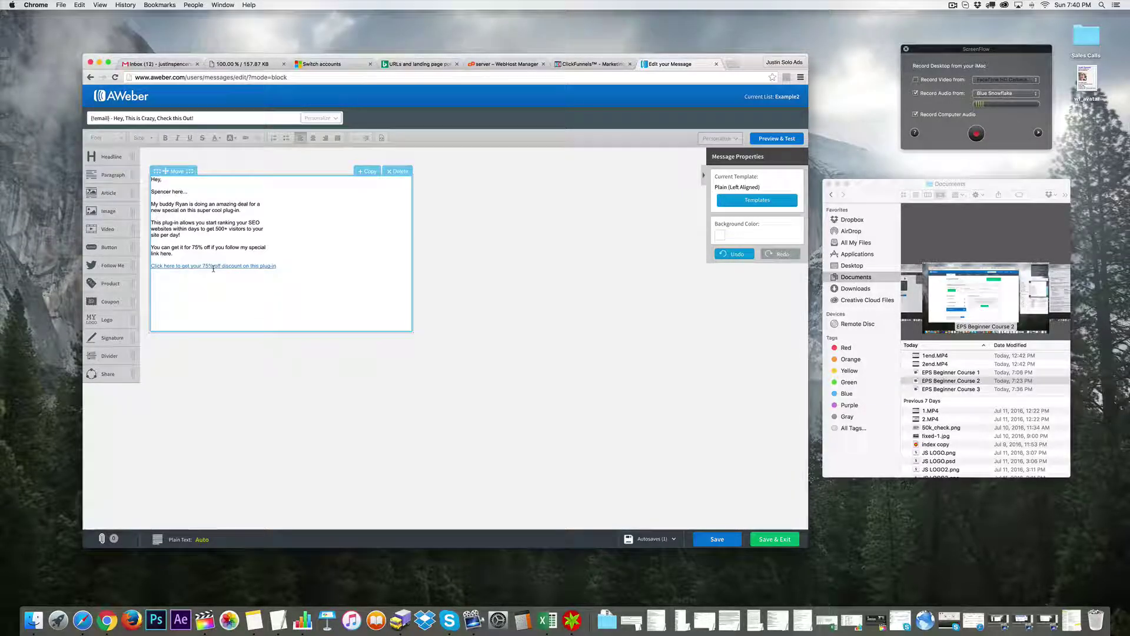
click(213, 268)
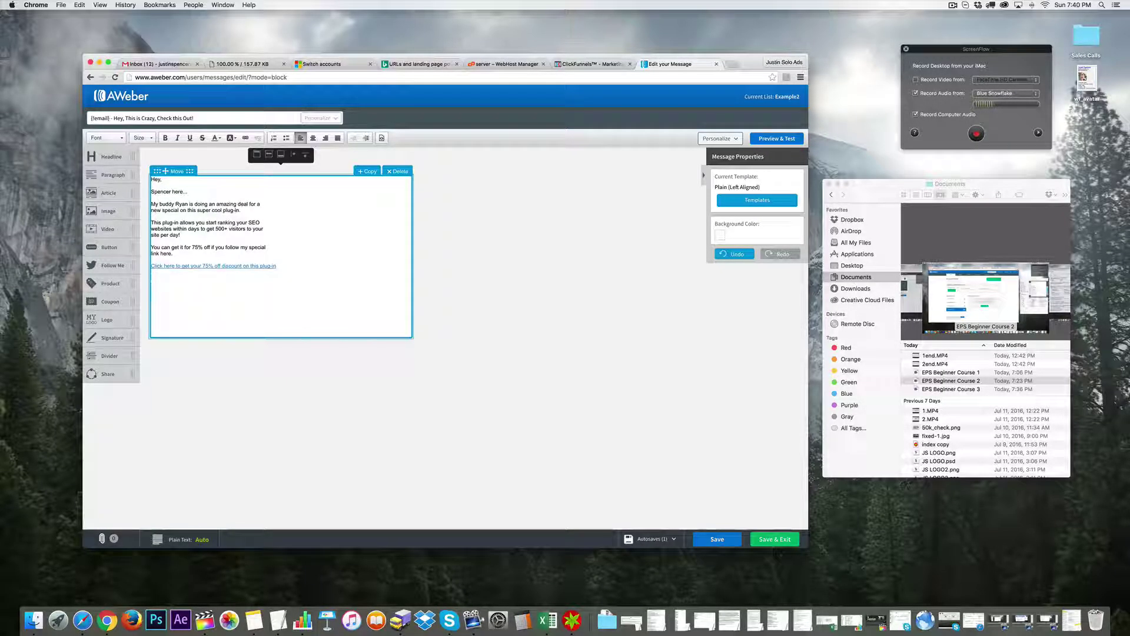
Step: Add the line 'This ends in 3 days. SECURE it while it lasts!'
text(make it h)
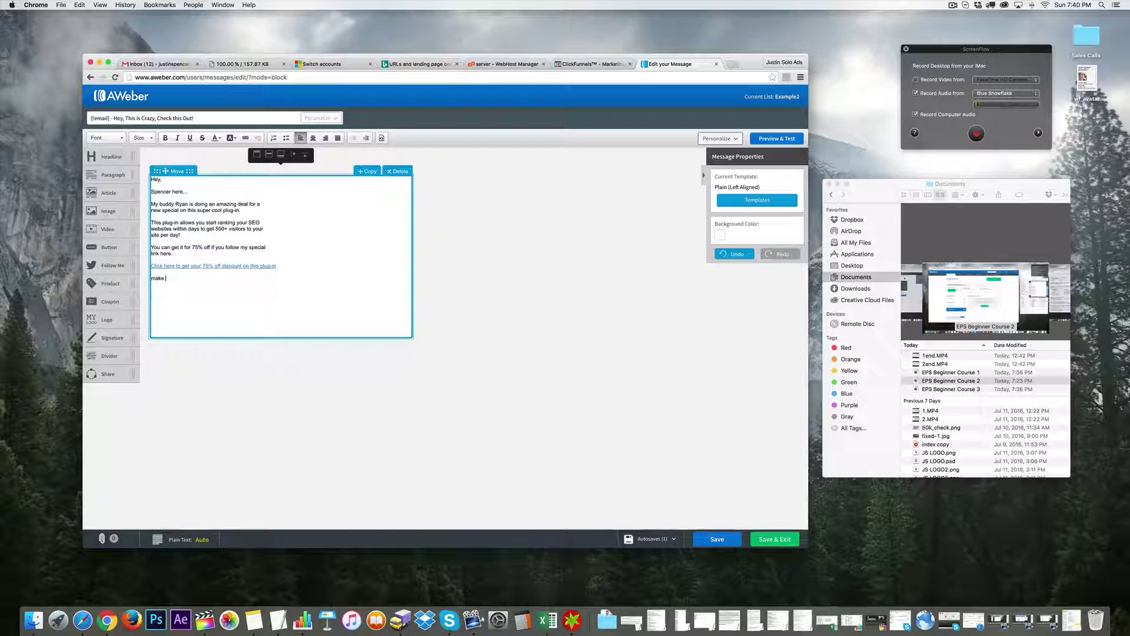
key(BackSpace)
key(BackSpace)
key(BackSpace)
key(BackSpace)
key(BackSpace)
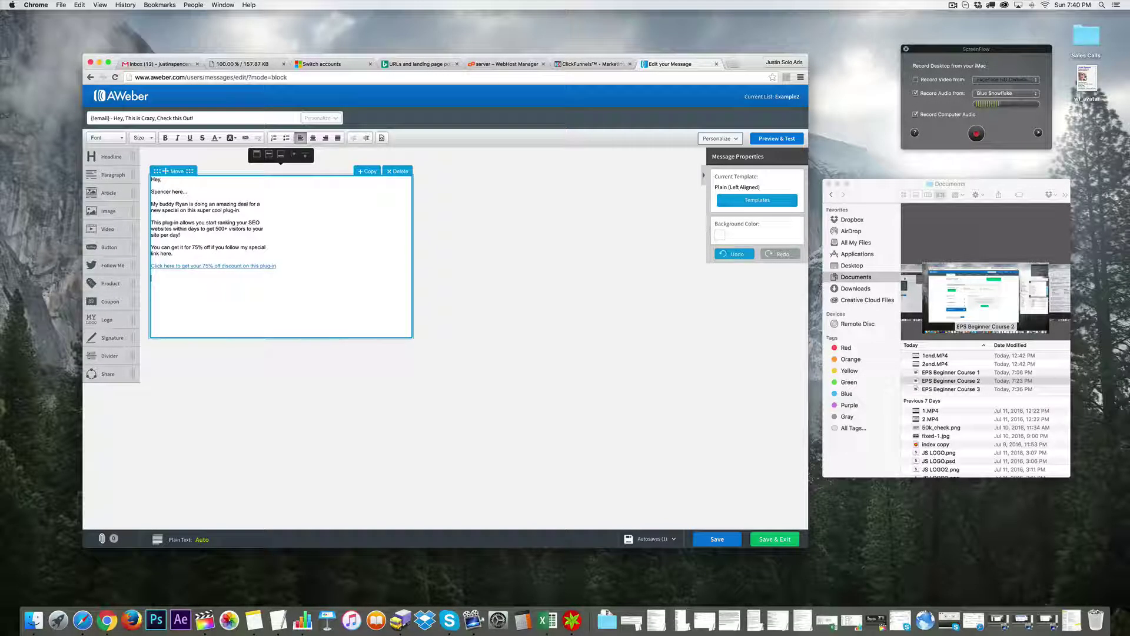
text(c)
key(BackSpace)
text(This )
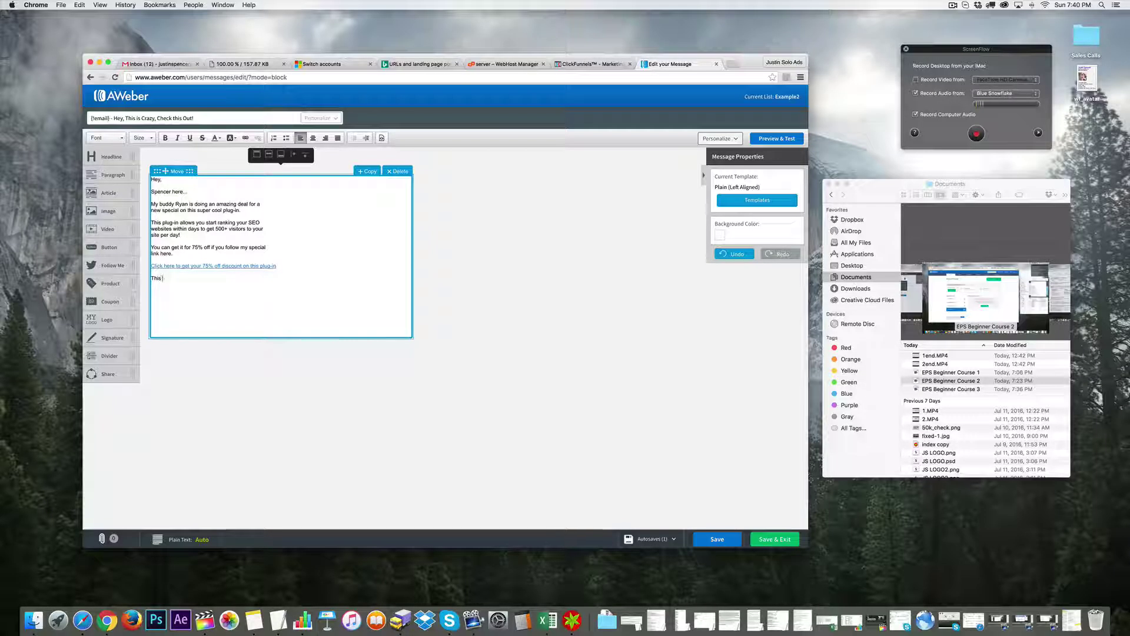
text(ends in 3 day)
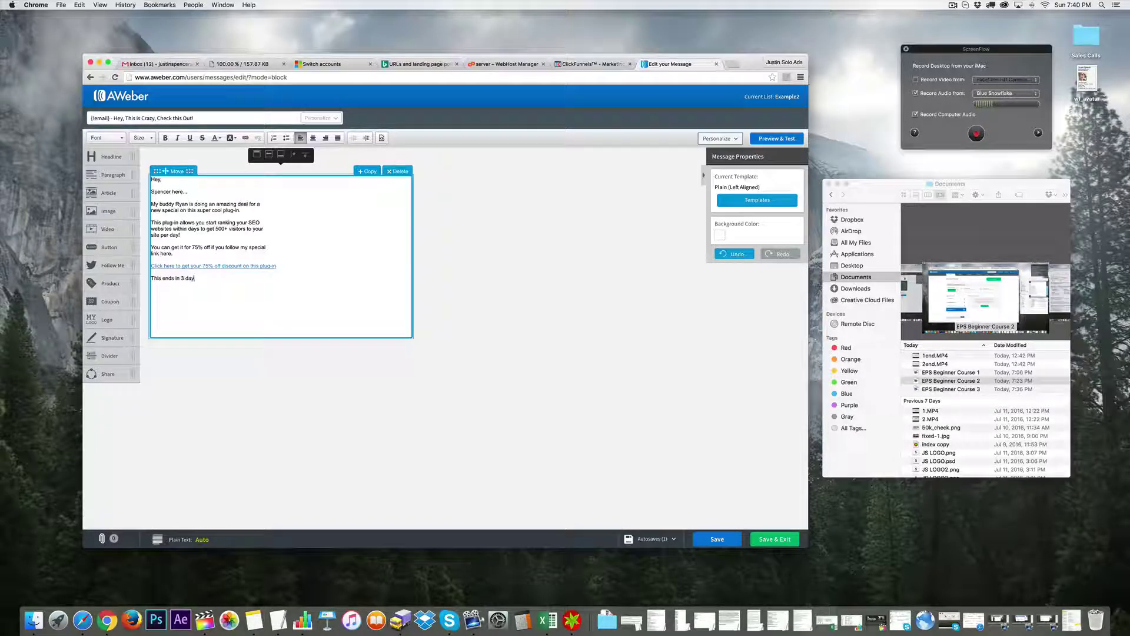
text(s. SECURE it w)
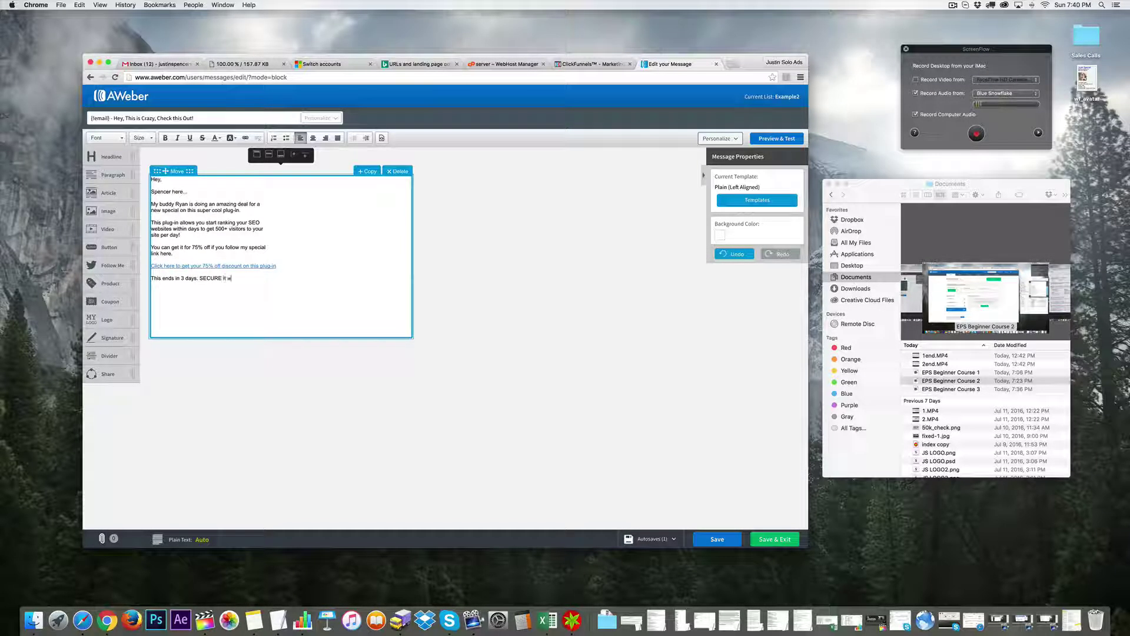
text(hile it lasts!)
key(Return)
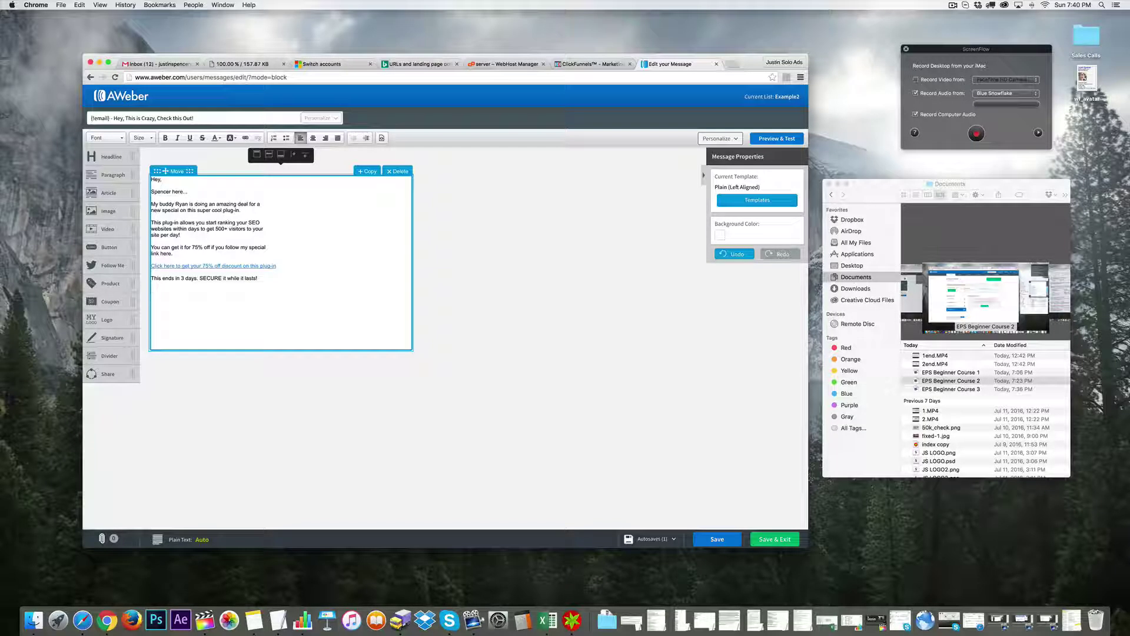
Step: Add the farewell 'Have a great day!' and sign off with the sender's name
text(Spen)
key(BackSpace)
key(BackSpace)
key(BackSpace)
text(You are the best.)
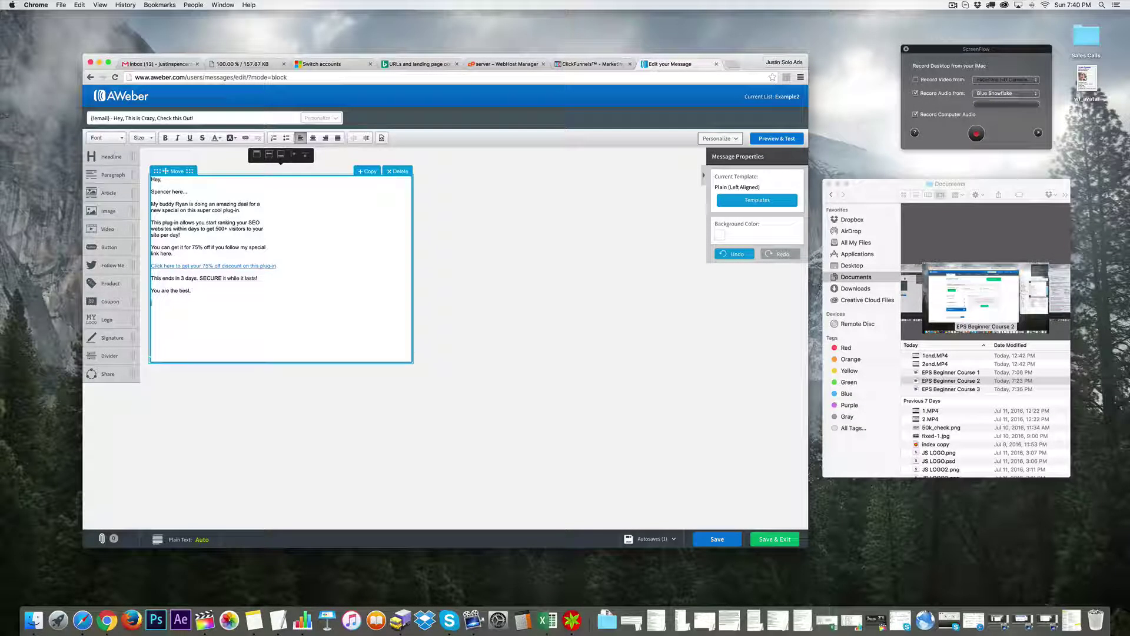
key(BackSpace)
key(BackSpace)
key(shift+alt+Left)
key(shift+alt+Left)
text(Have a great day!)
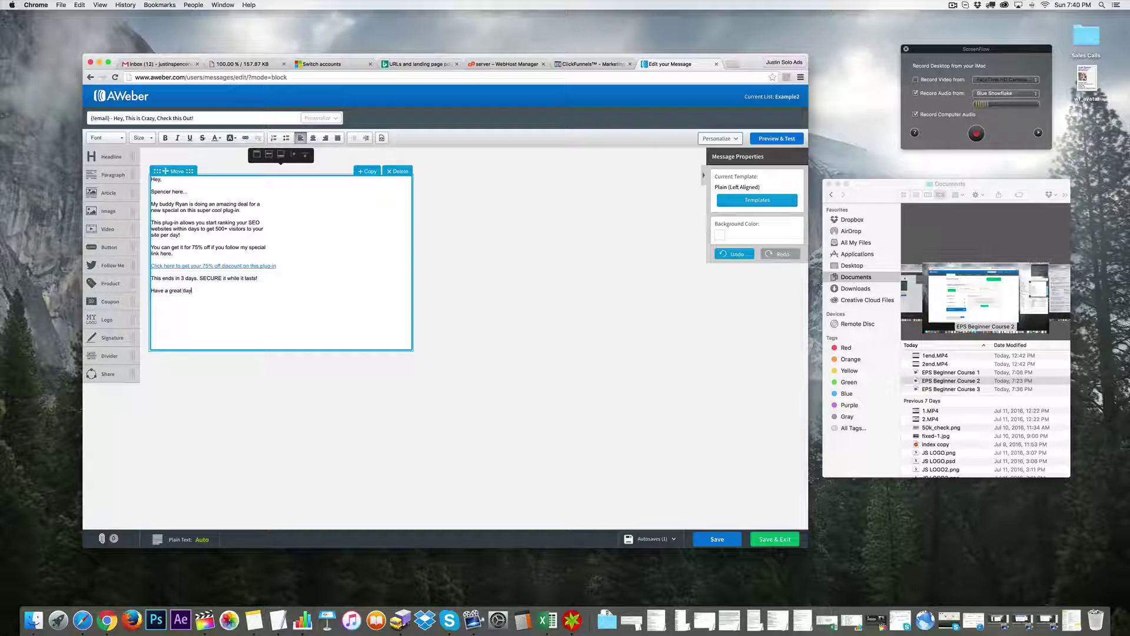
key(Return)
text(Spencer...)
key(Return)
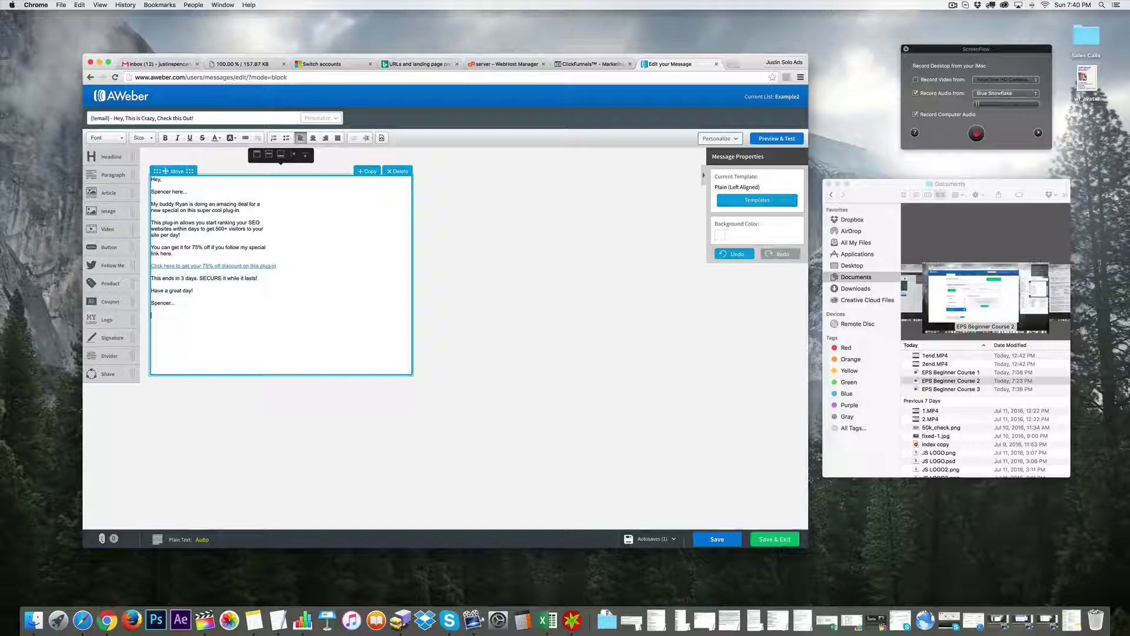
Step: Bold the discount link line, then save and exit the editor
drag(276, 265, 146, 261)
click(165, 137)
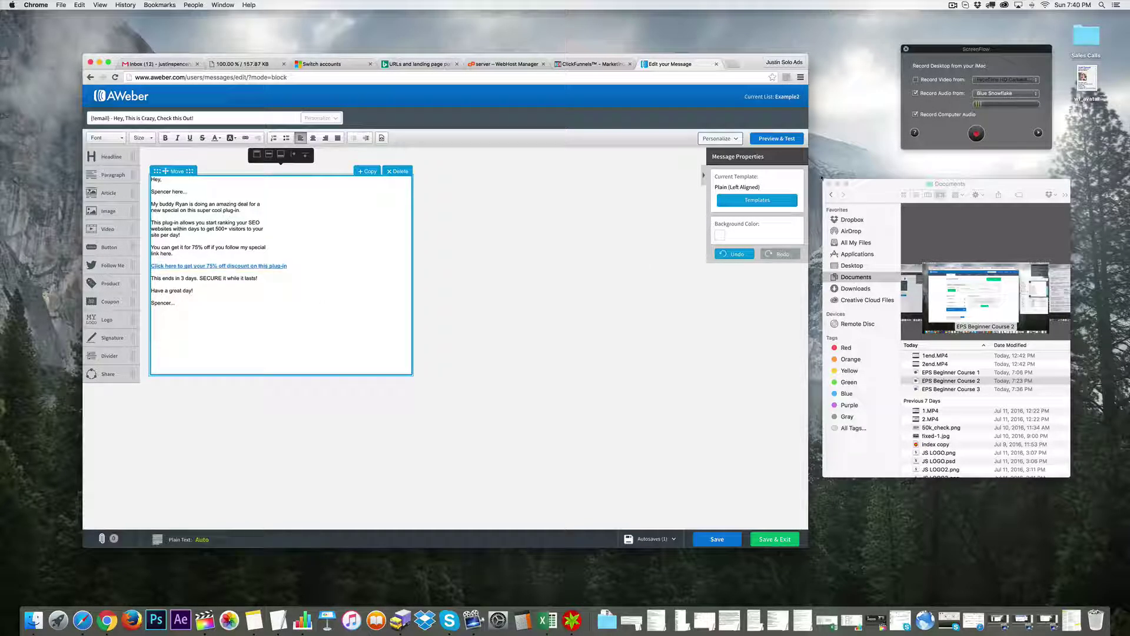
click(717, 539)
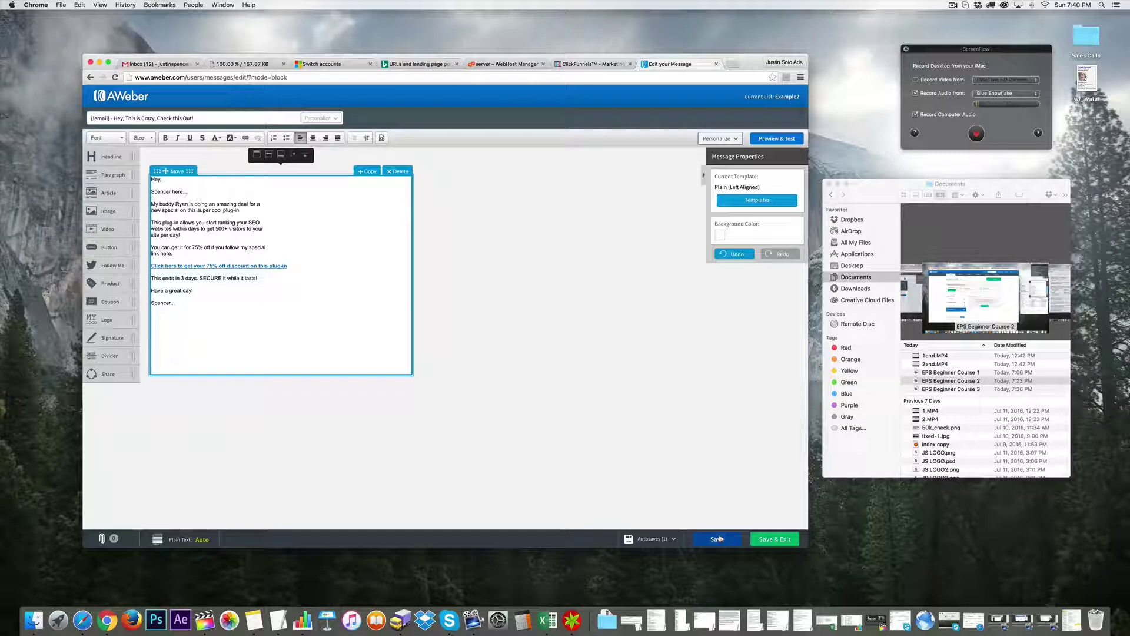
click(787, 537)
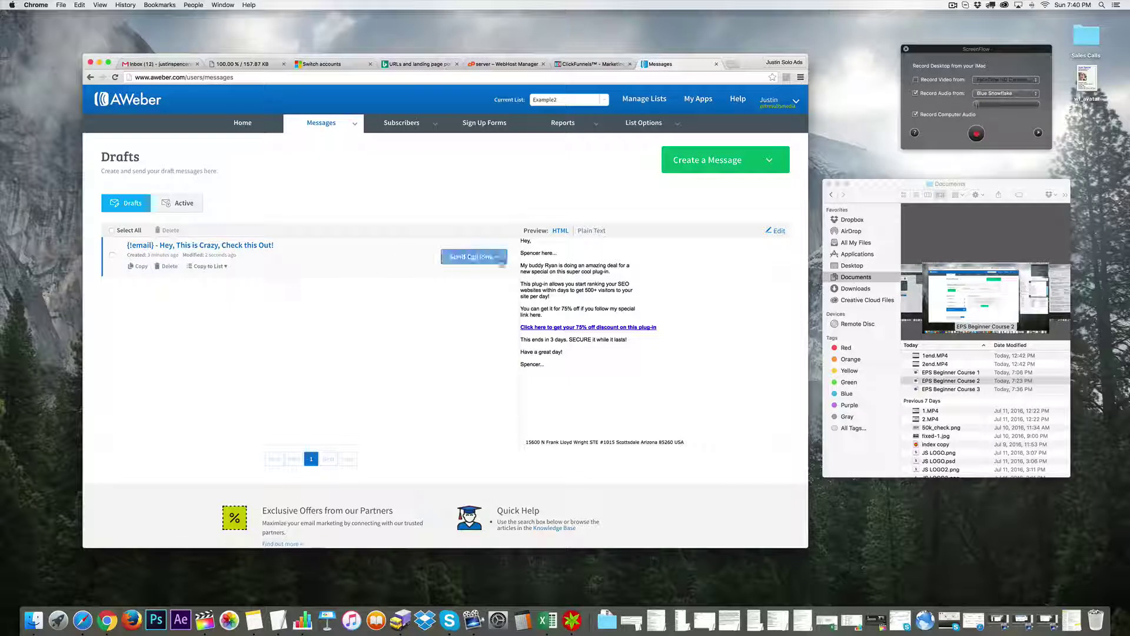
Step: Schedule the draft as a broadcast and open its recipient settings
click(471, 258)
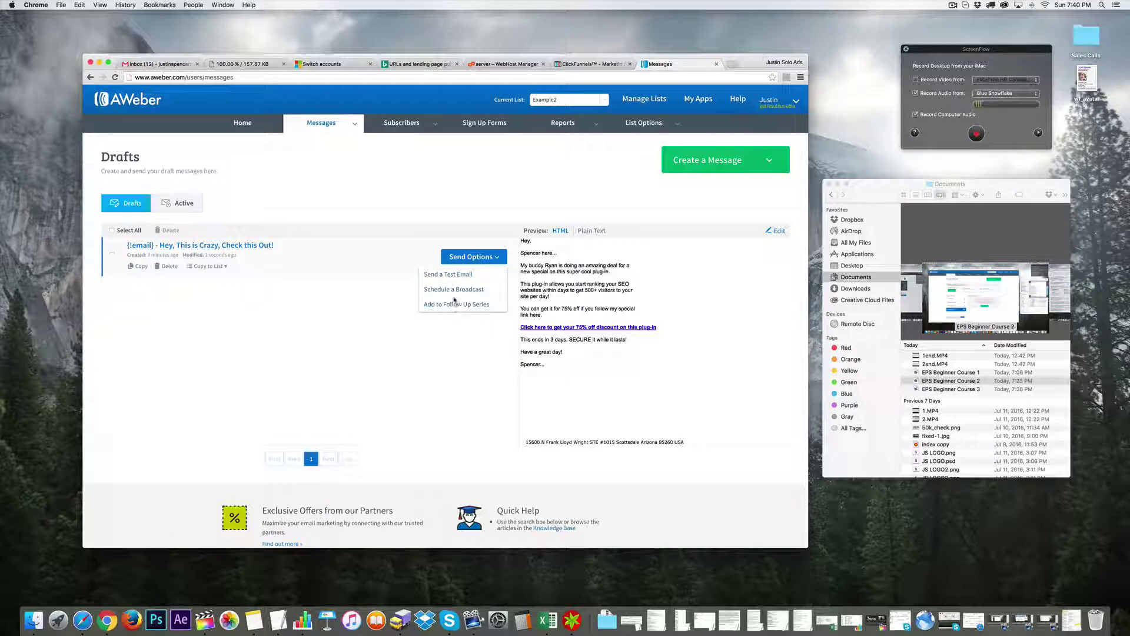
click(455, 289)
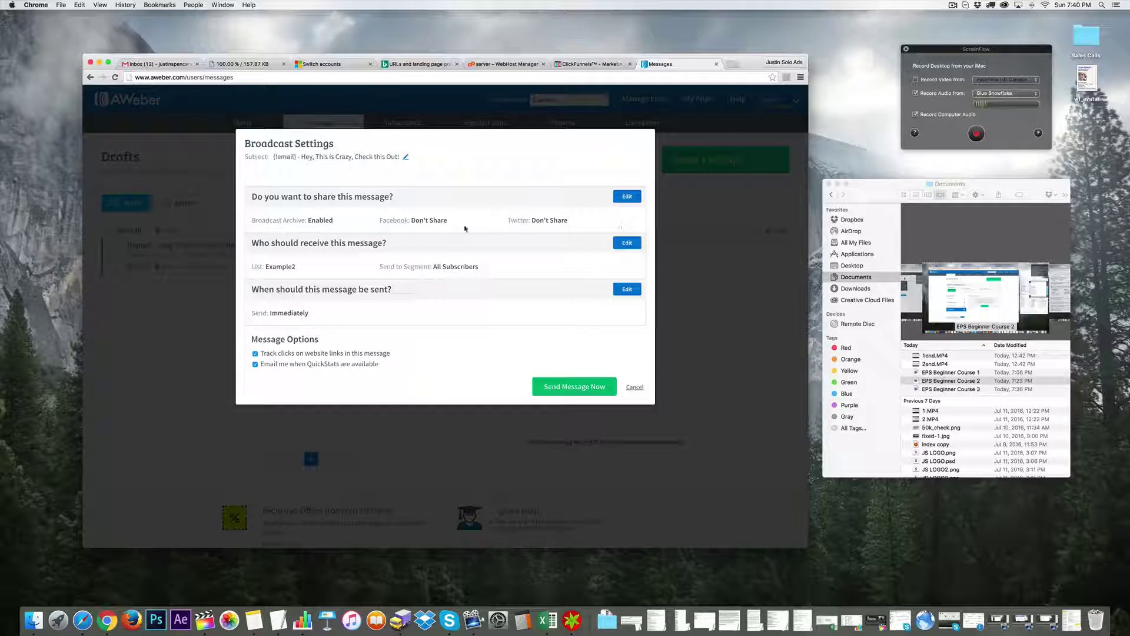
click(628, 243)
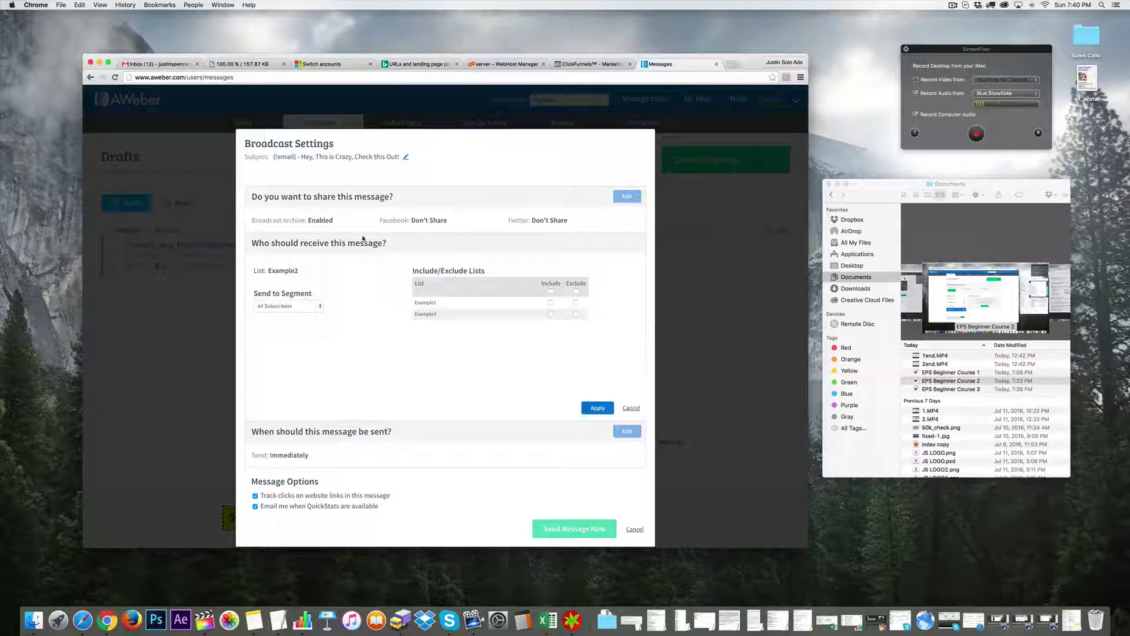
Step: Keep recipients to all subscribers of Example2, leaving other lists unchecked, and apply
click(550, 291)
click(550, 291)
drag(299, 272, 273, 271)
triple_click(273, 271)
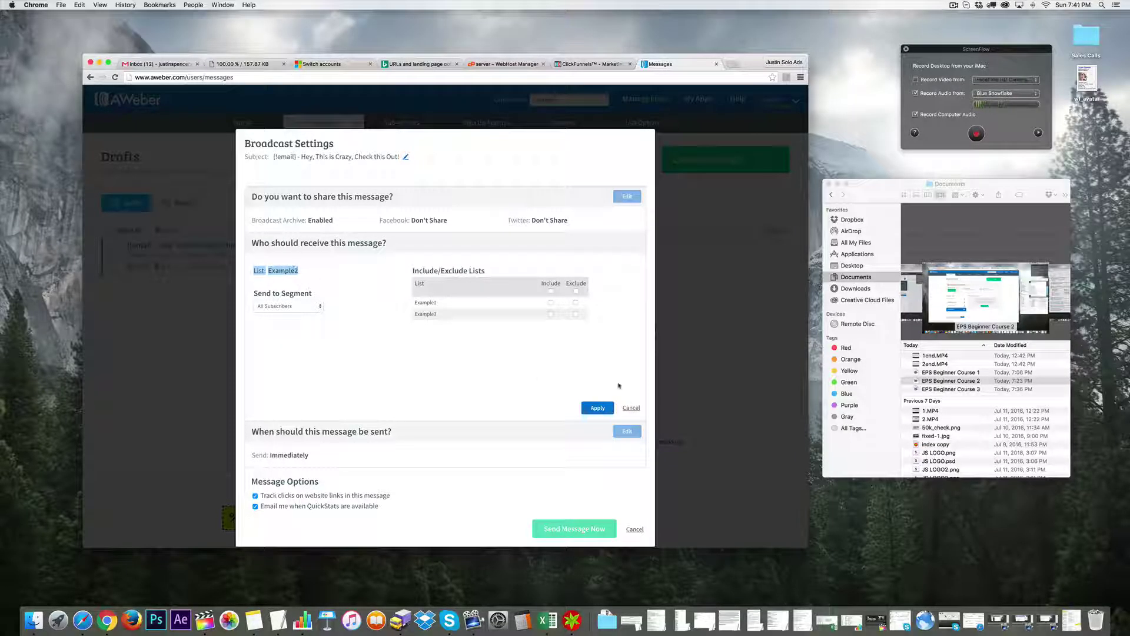
click(286, 275)
click(551, 291)
scroll(542, 294, down, 1)
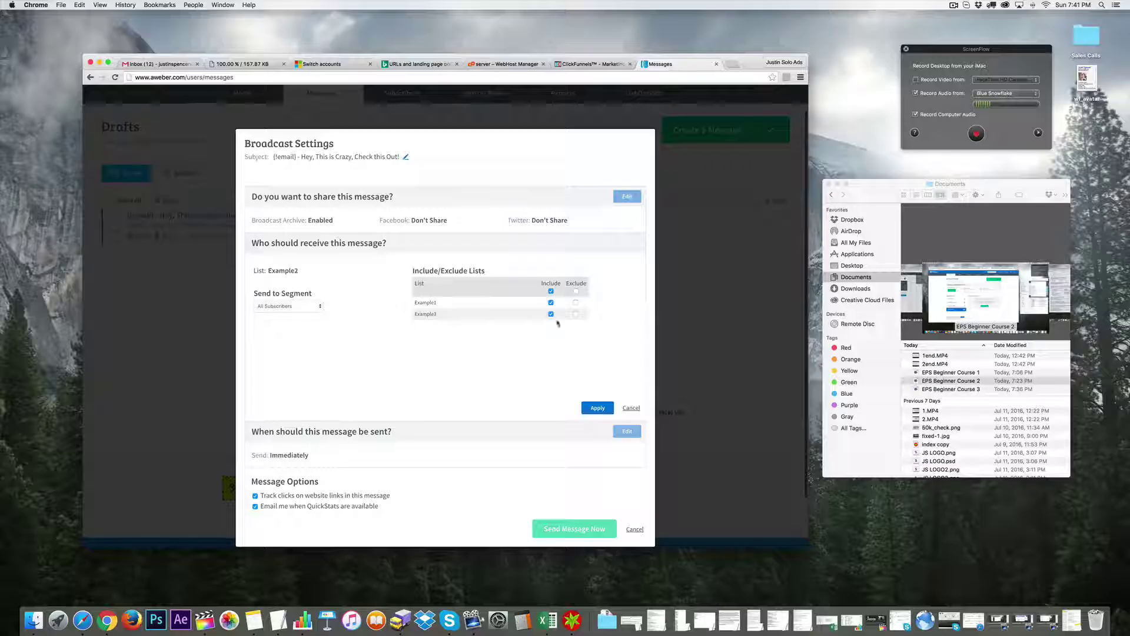
click(551, 291)
triple_click(266, 276)
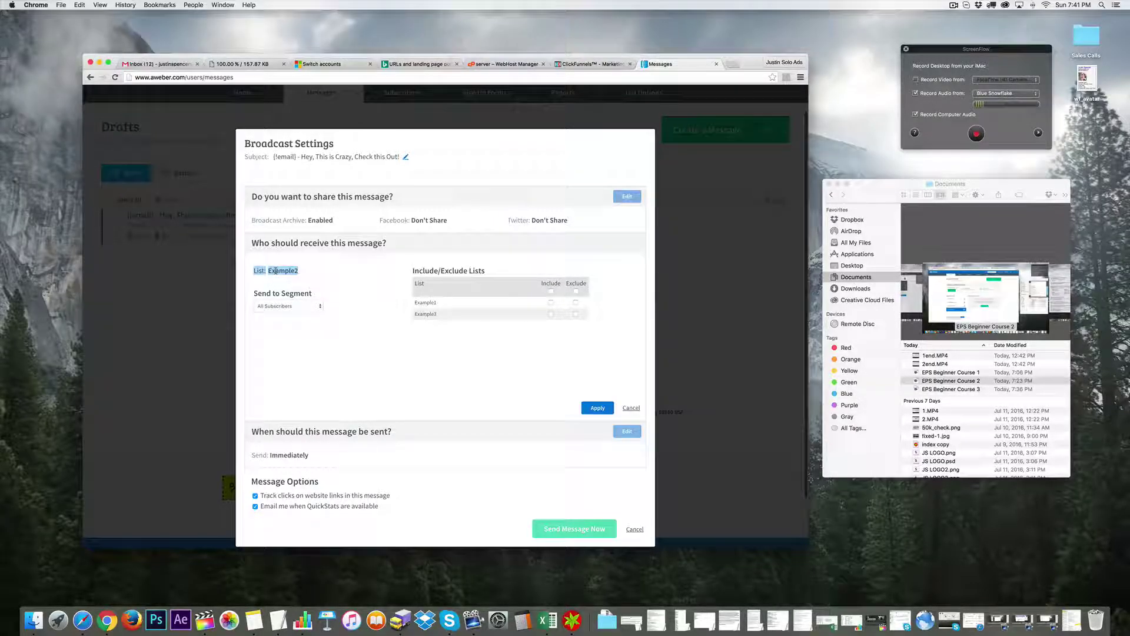
click(354, 330)
click(598, 410)
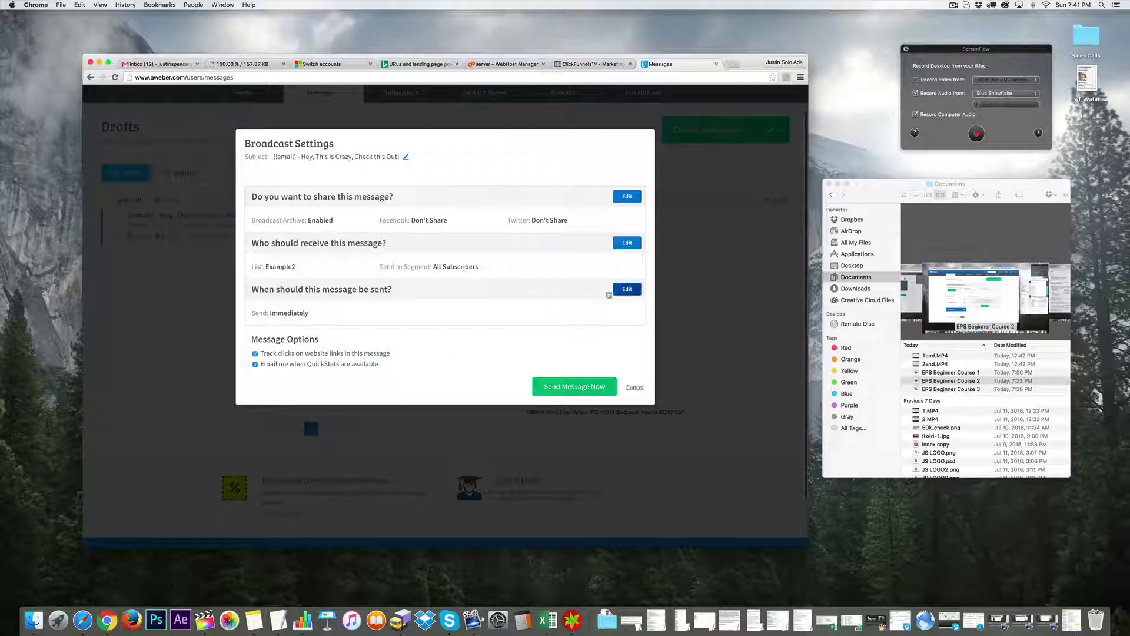
Step: Set the send time to Monday, July 18, 2016, 9:00 AM MST and schedule the message
click(627, 288)
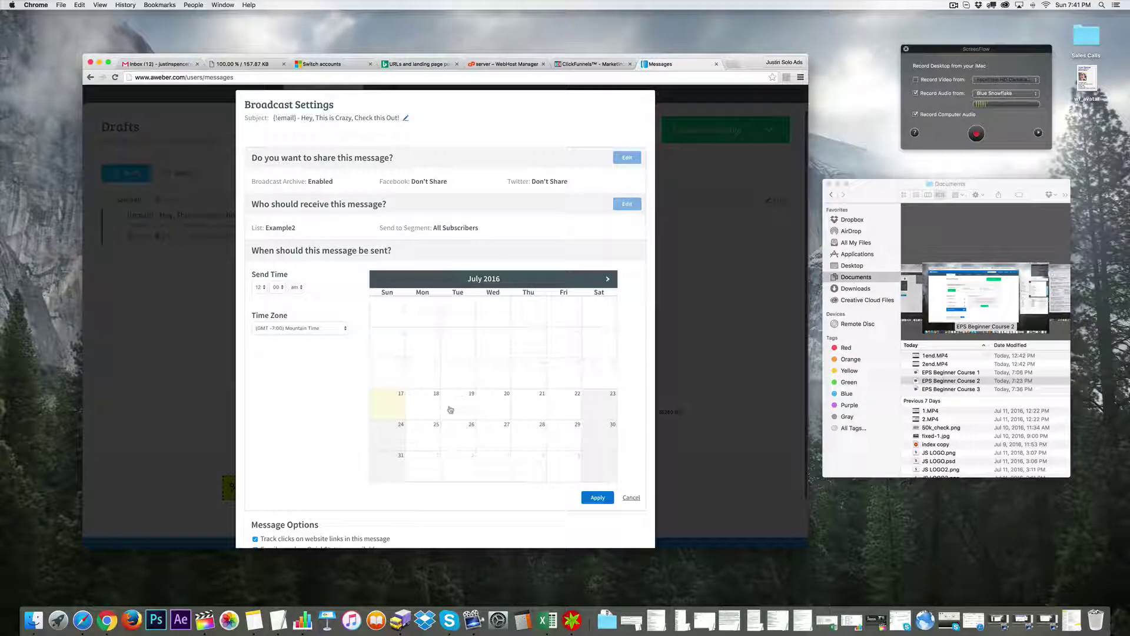
click(428, 407)
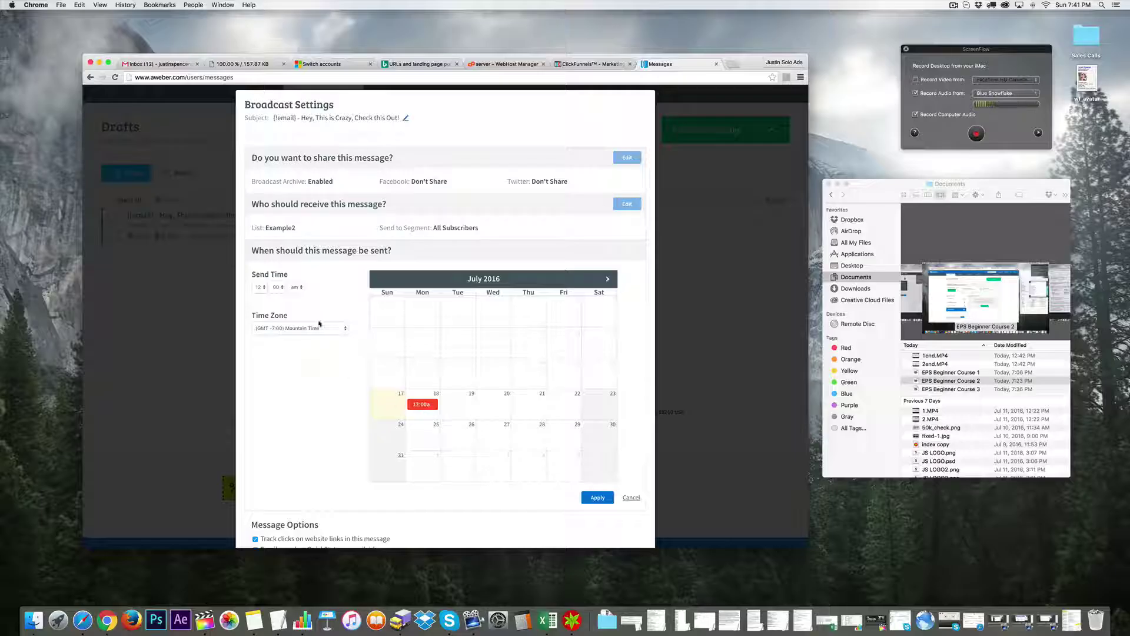
click(260, 287)
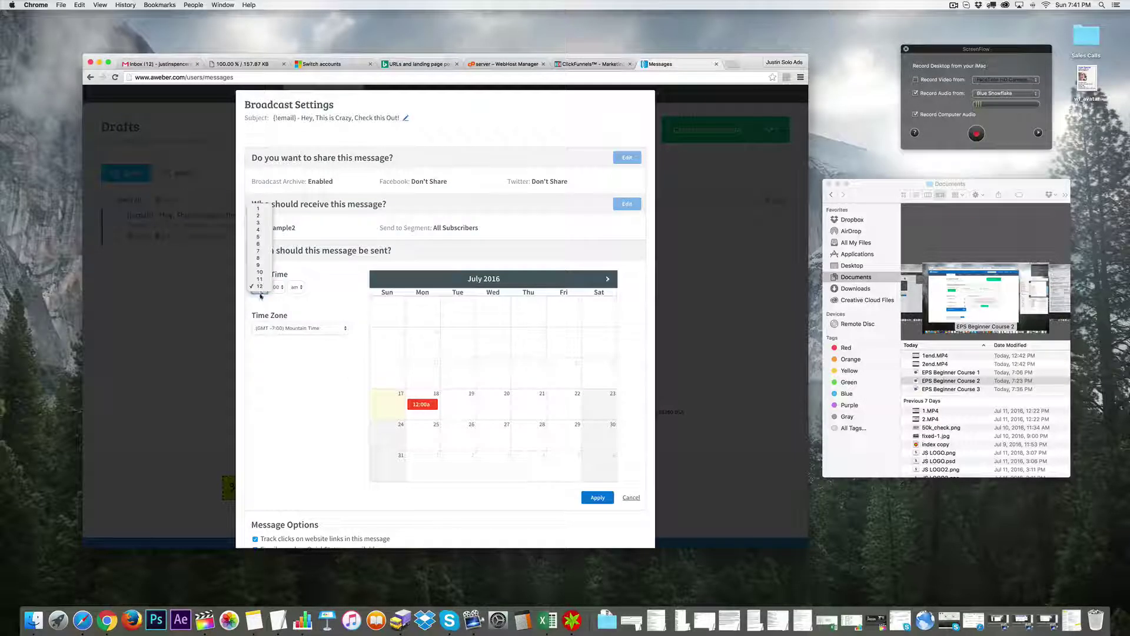
click(259, 264)
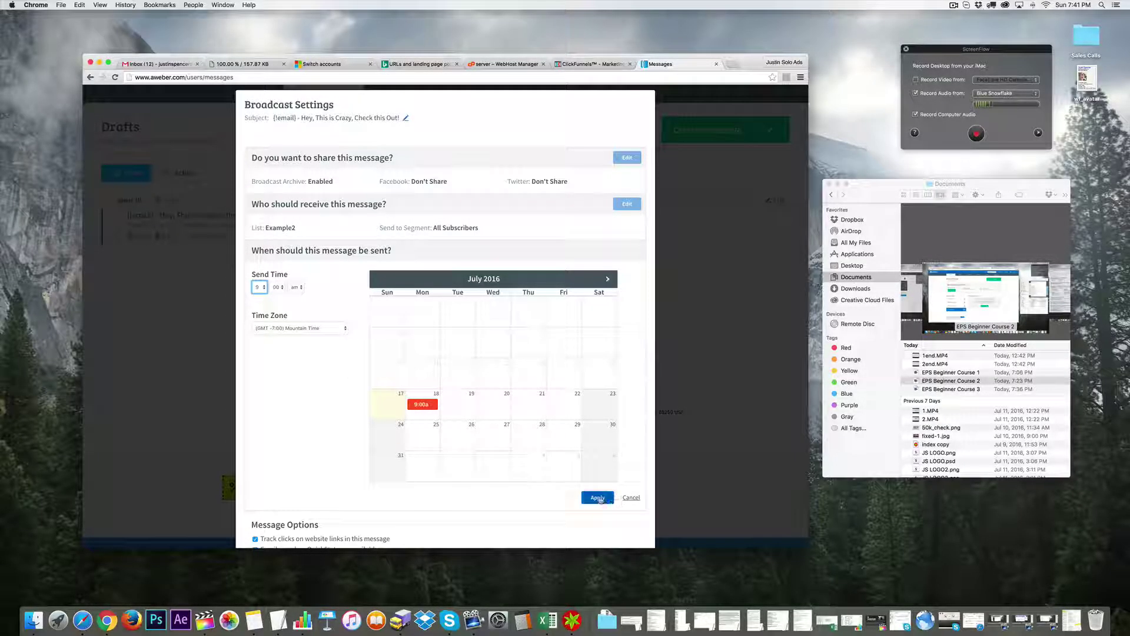
click(597, 498)
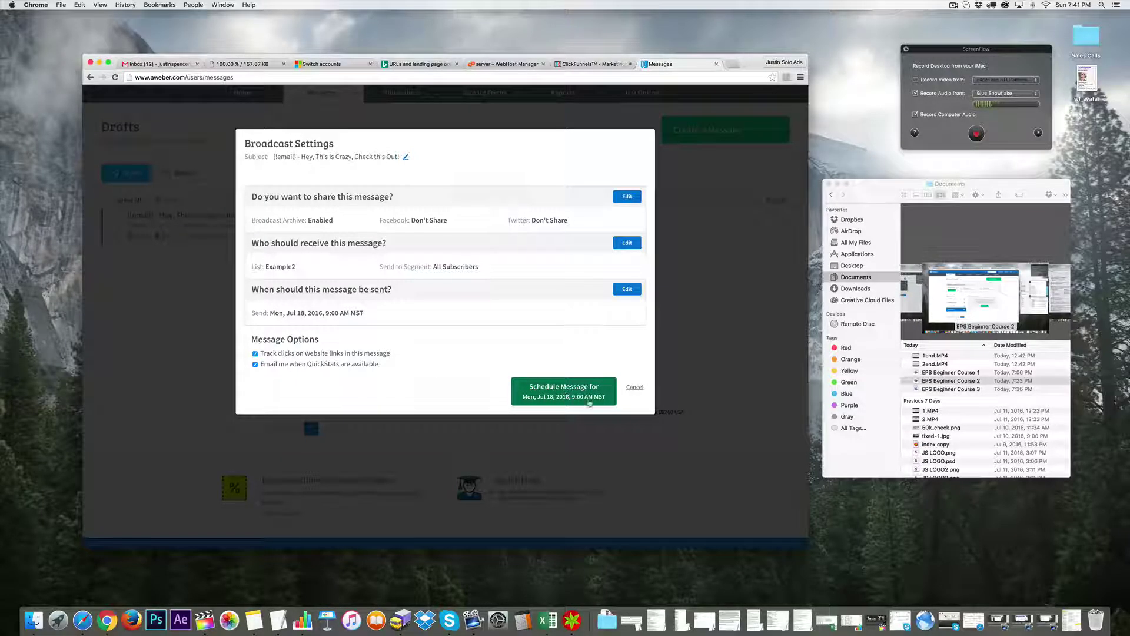
click(633, 388)
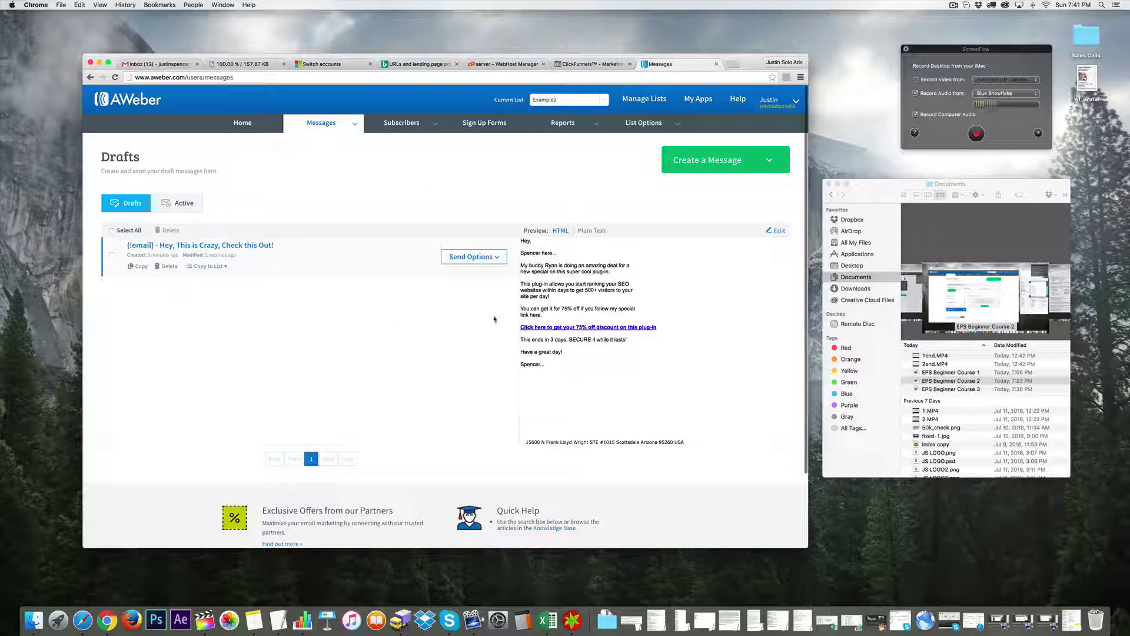
scroll(524, 300, down, 3)
scroll(524, 300, up, 3)
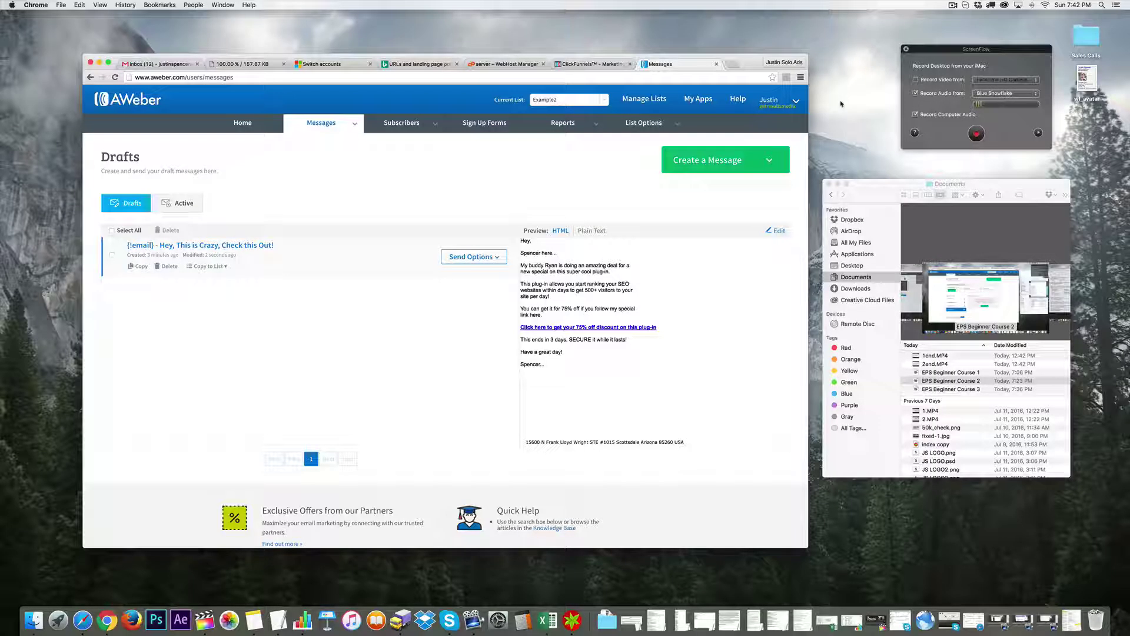
click(955, 6)
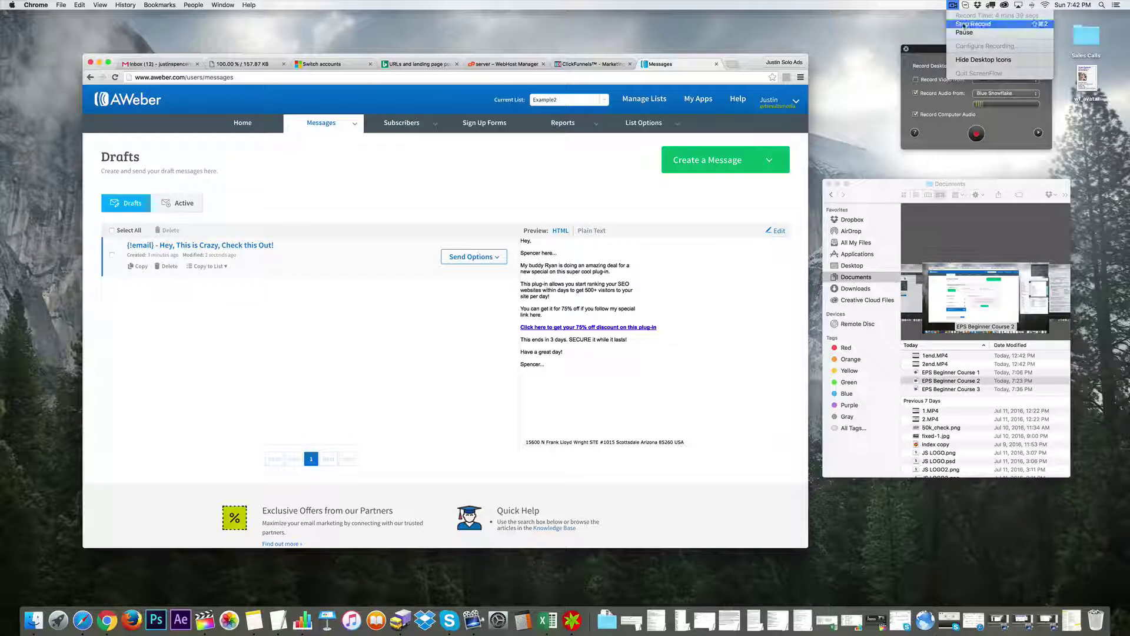